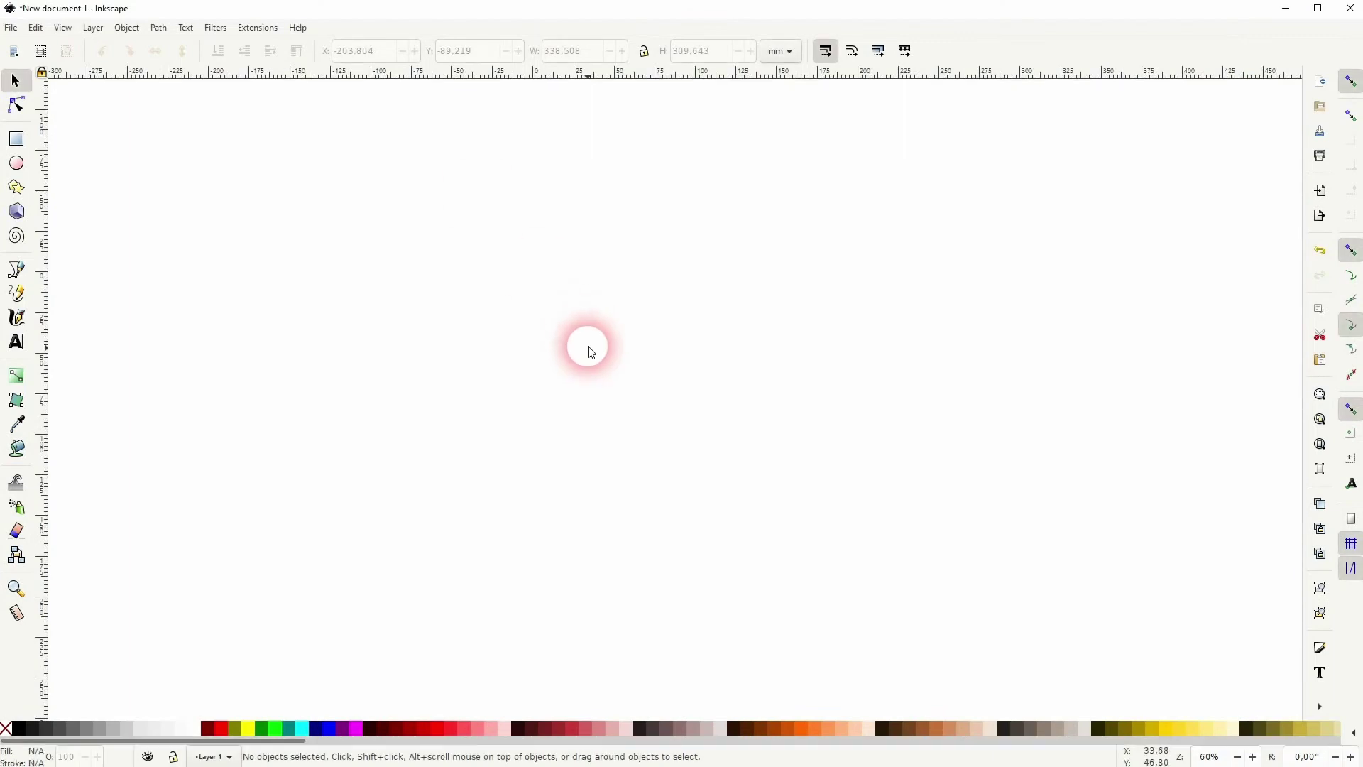
- Draw a large circle with the Ellipse tool and fill it dark red
left_click(17, 163)
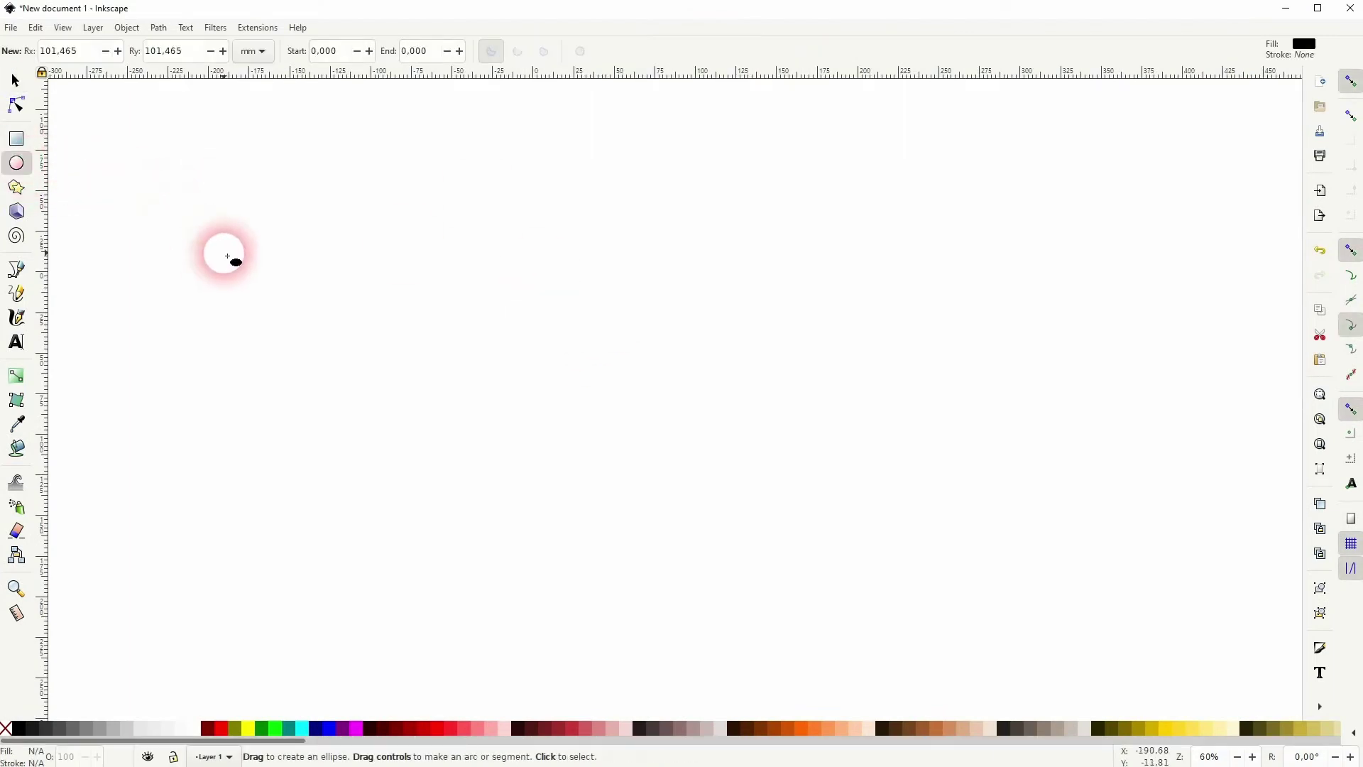
left_click_drag(265, 232, 573, 583)
left_click(16, 80)
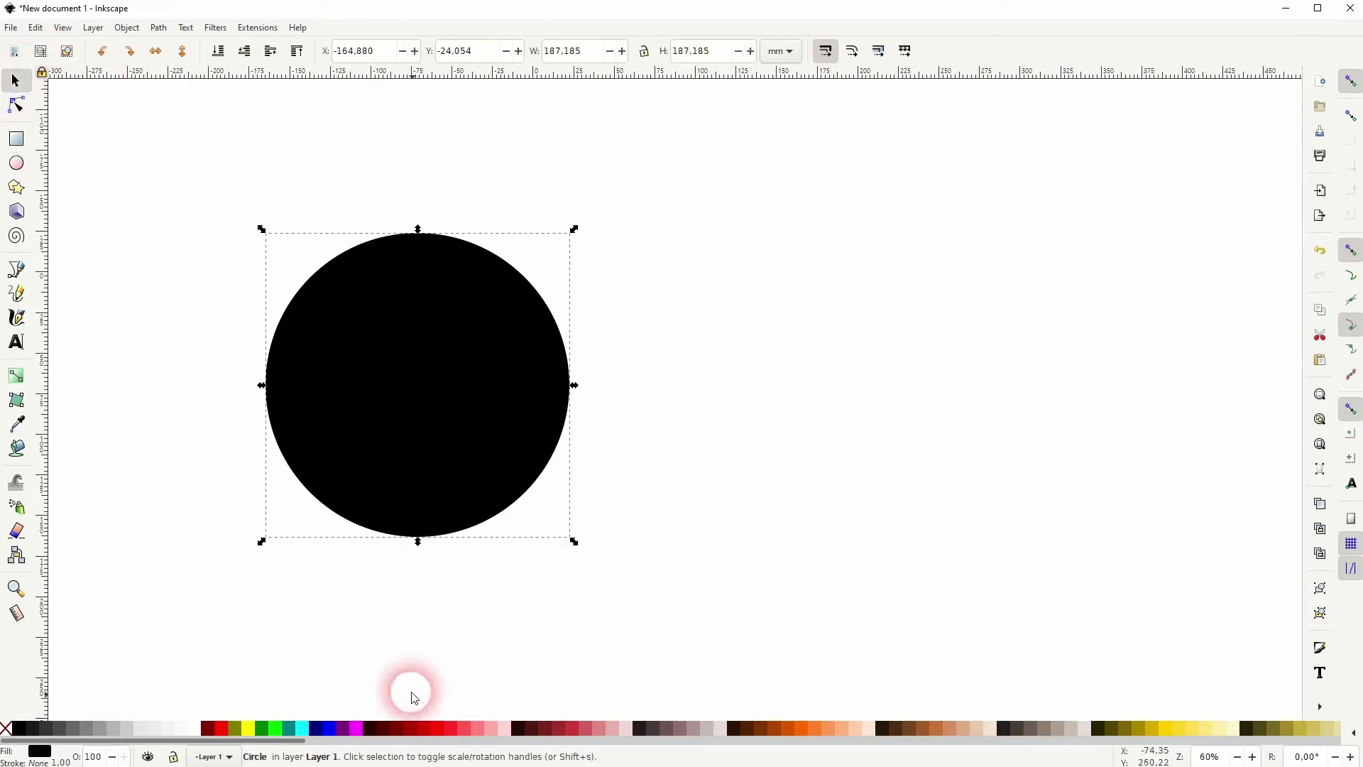
left_click(447, 732)
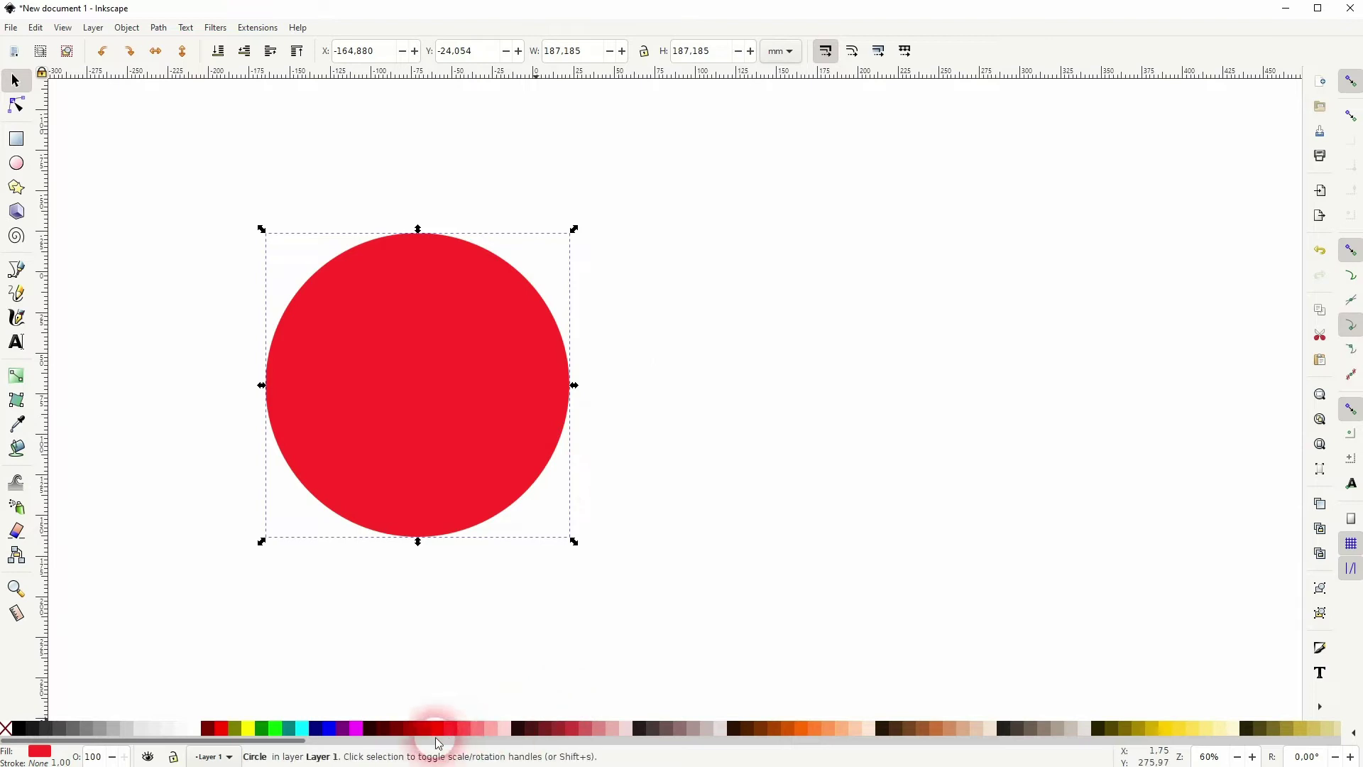
left_click(409, 732)
left_click(682, 533)
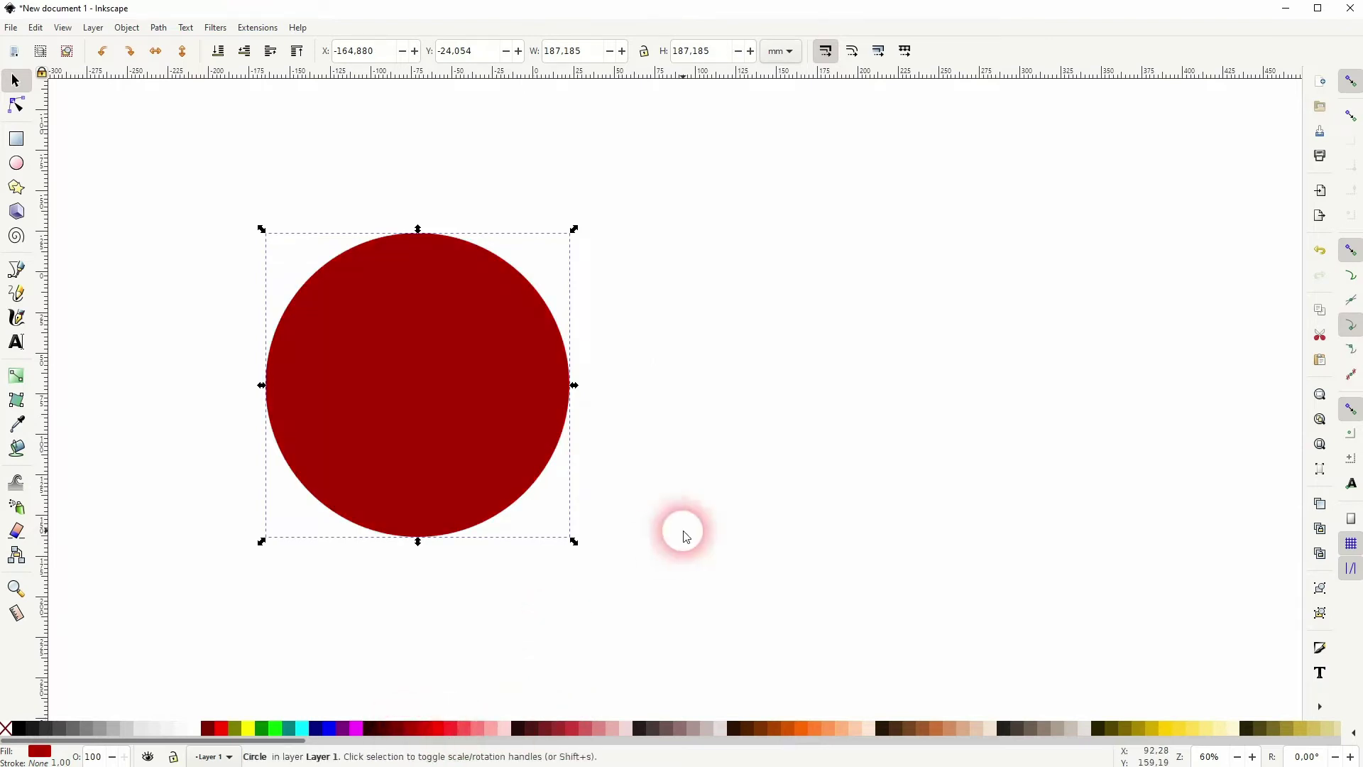
left_click(407, 394)
- Duplicate the dark red circle, shift the copy right and fill it orange
key("ctrl+d")
left_click_drag(375, 396, 549, 392)
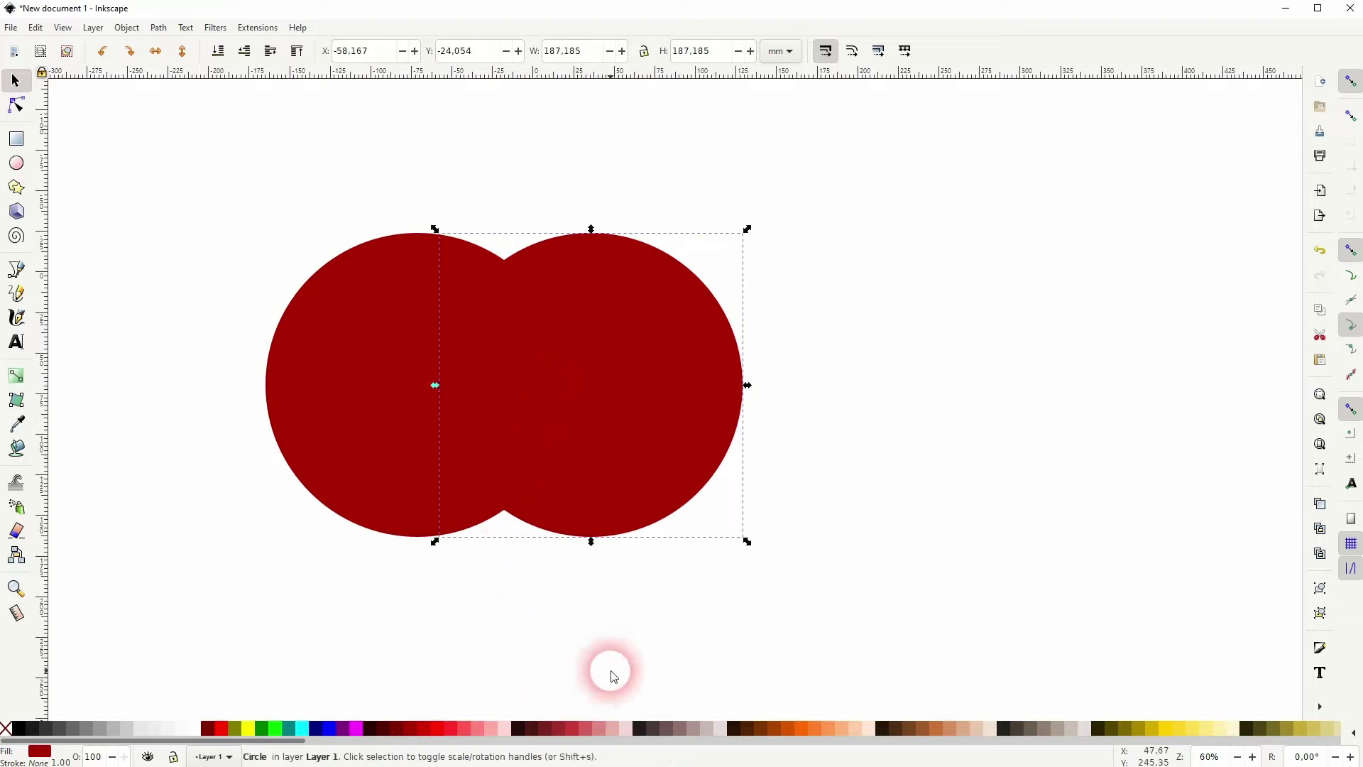
left_click(783, 736)
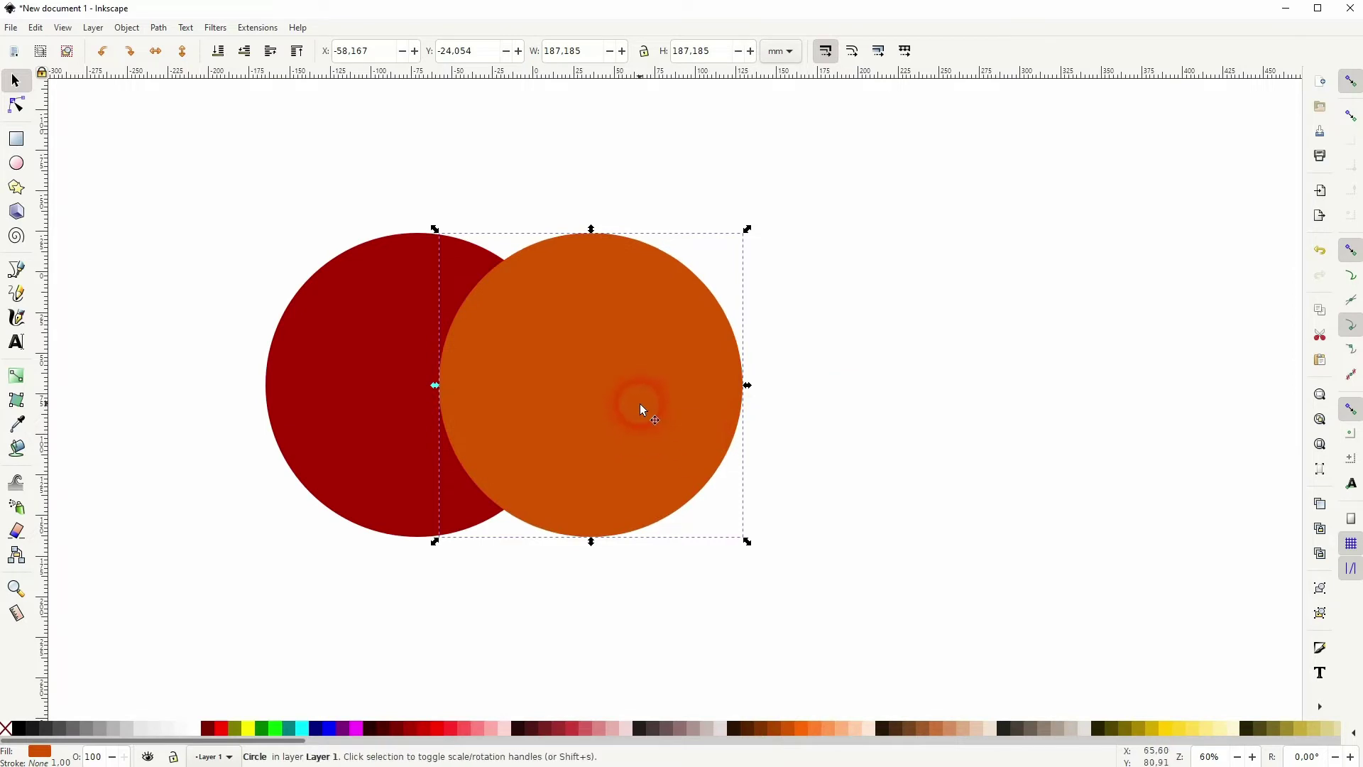
- Duplicate the orange circle and position the copy above the lower pair
key("ctrl+d")
left_click_drag(640, 402, 559, 237)
key("space")
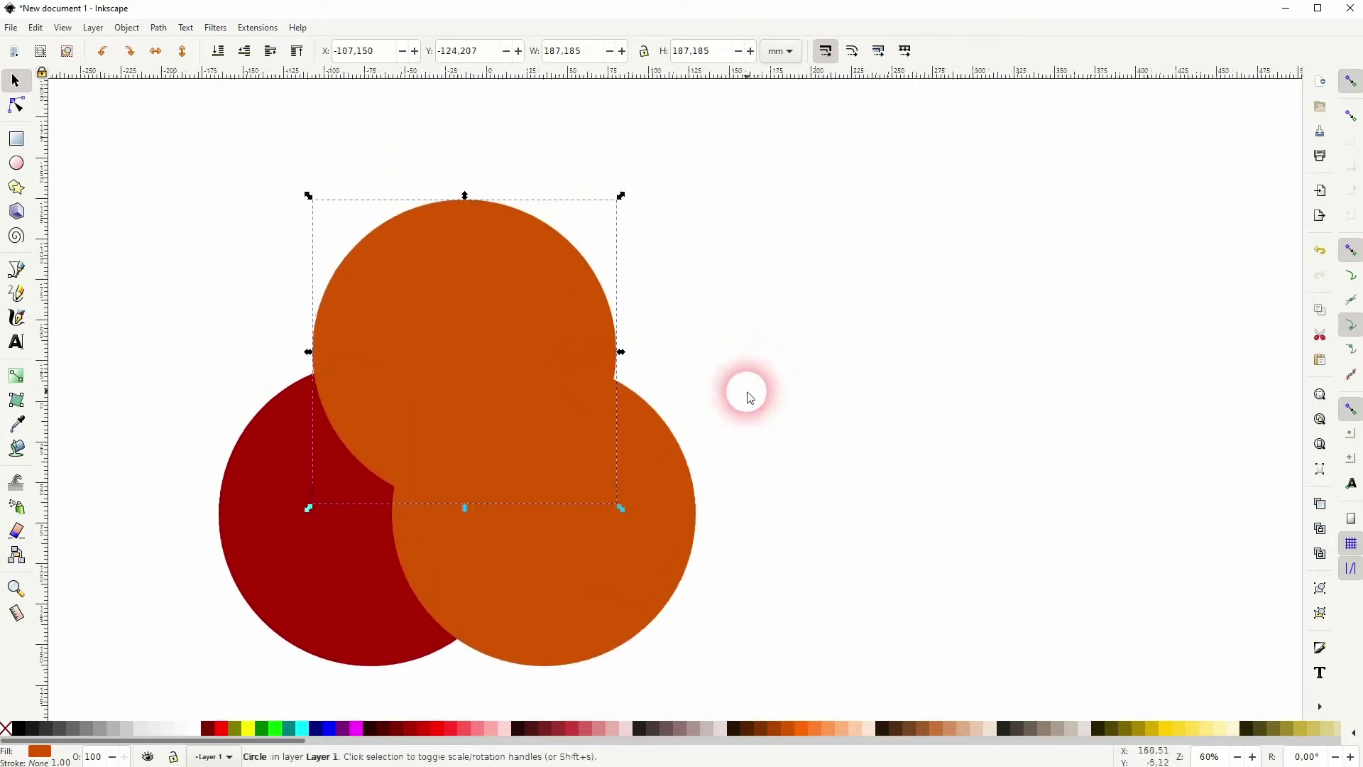
left_click_drag(425, 384, 428, 331)
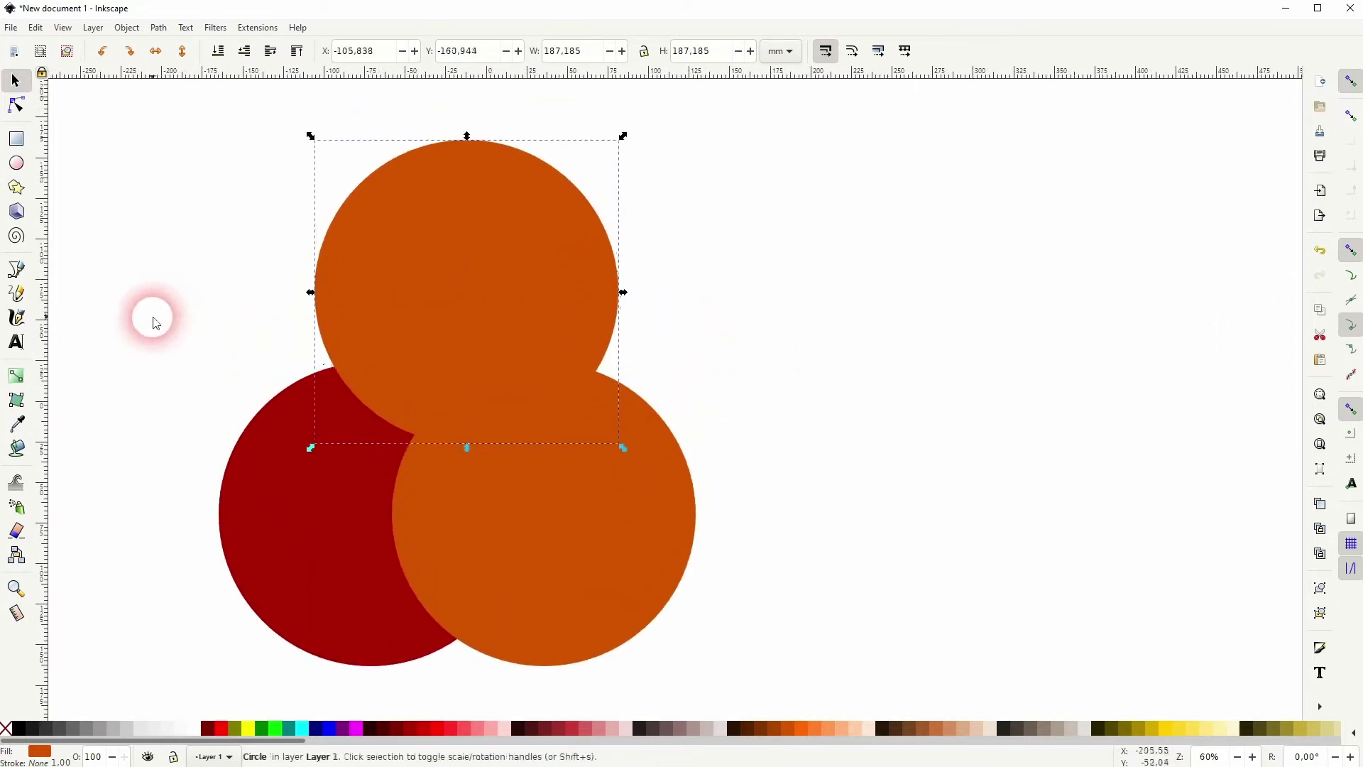
left_click_drag(152, 295, 810, 693)
left_click_drag(573, 605, 1044, 621)
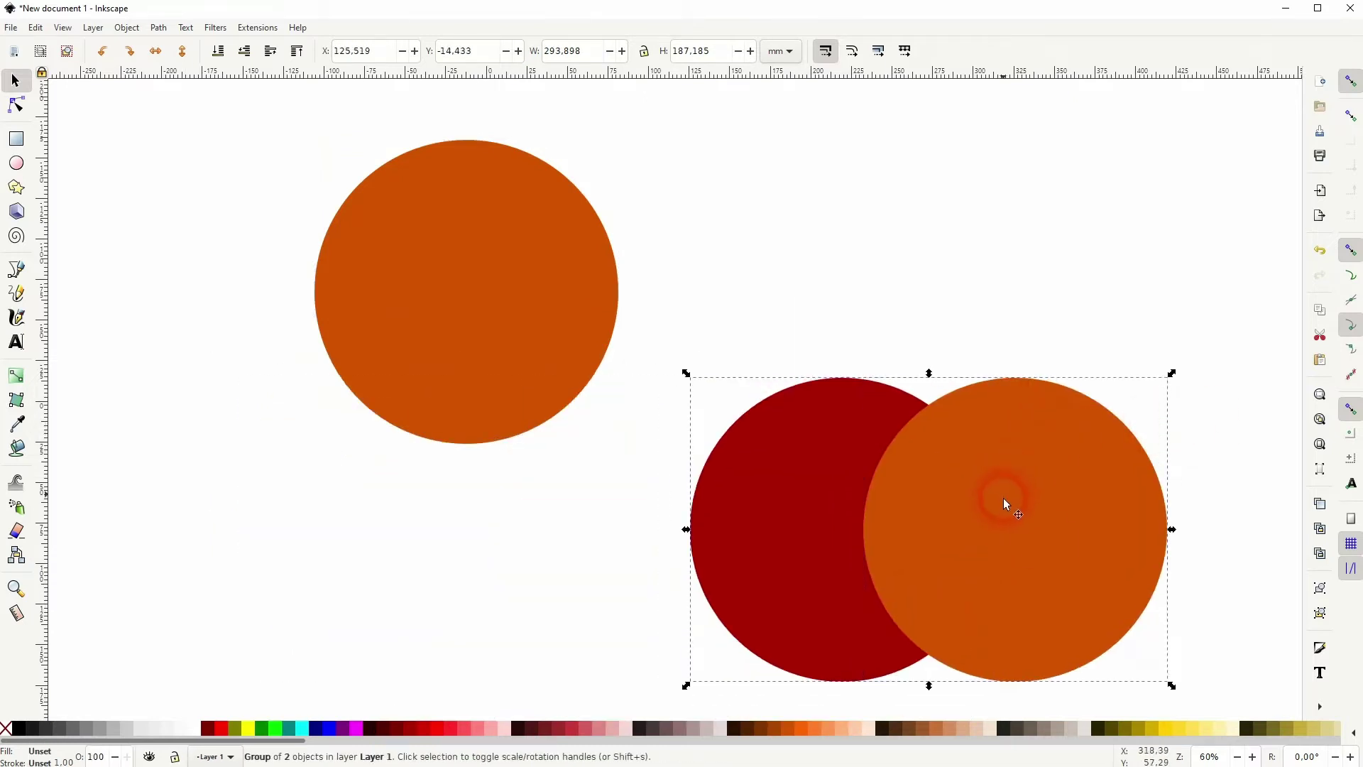
left_click_drag(1004, 502, 573, 506)
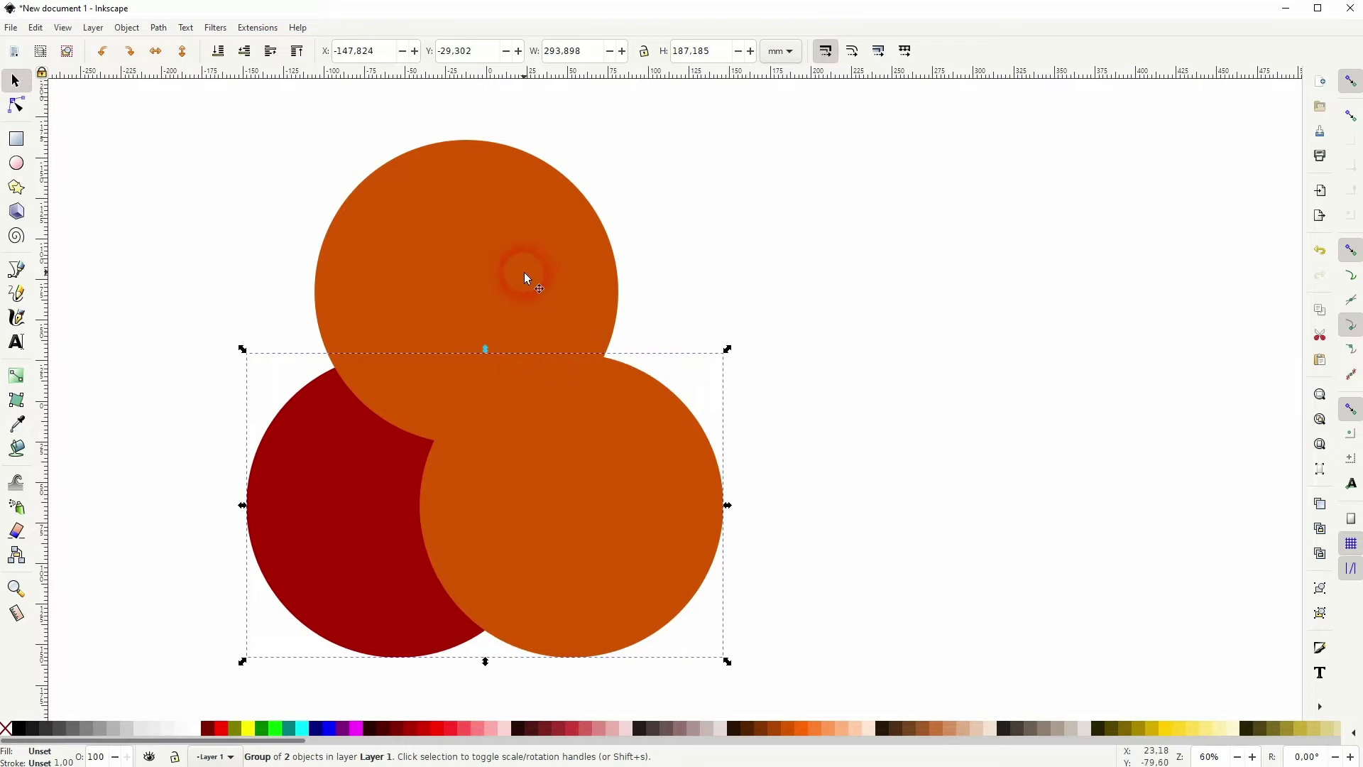
- Fill the top circle bright yellow and nudge it down and right
left_click(524, 271)
left_click(1157, 730)
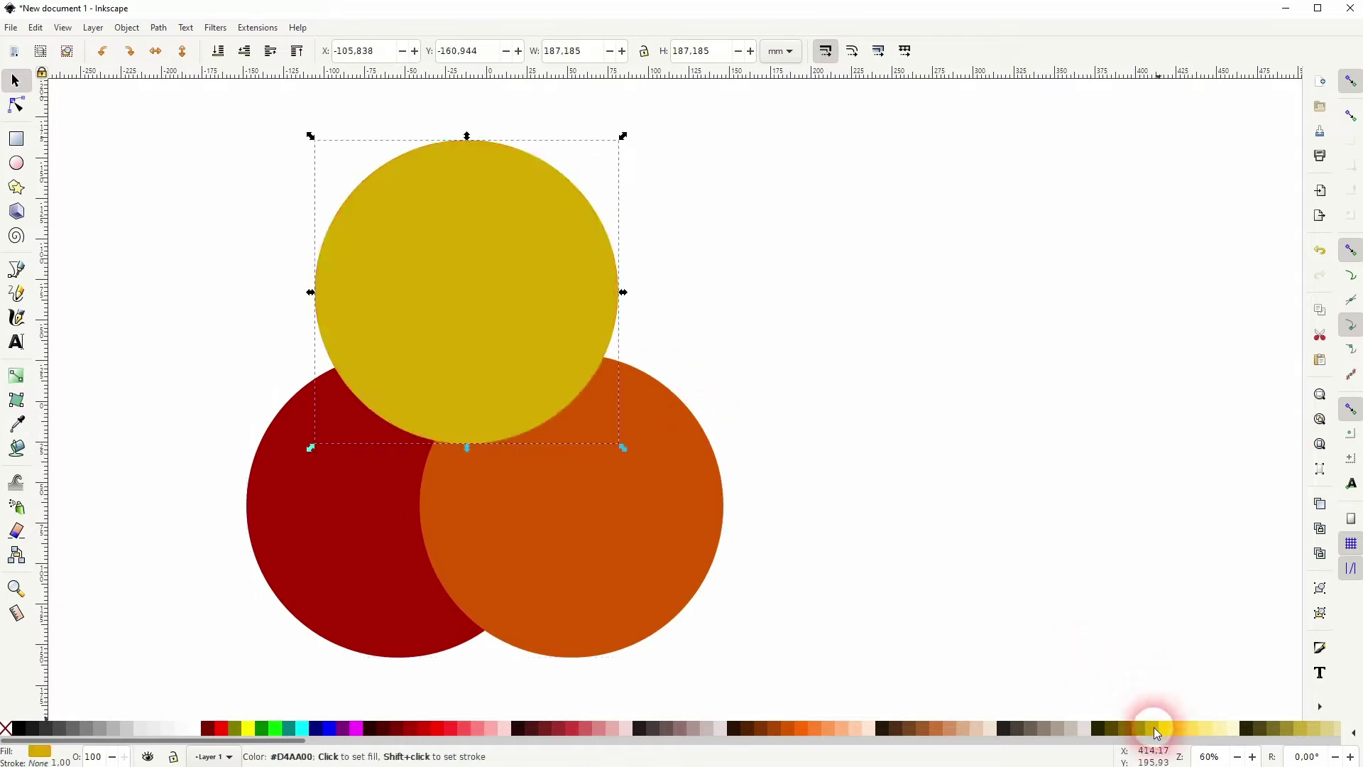
left_click(1169, 729)
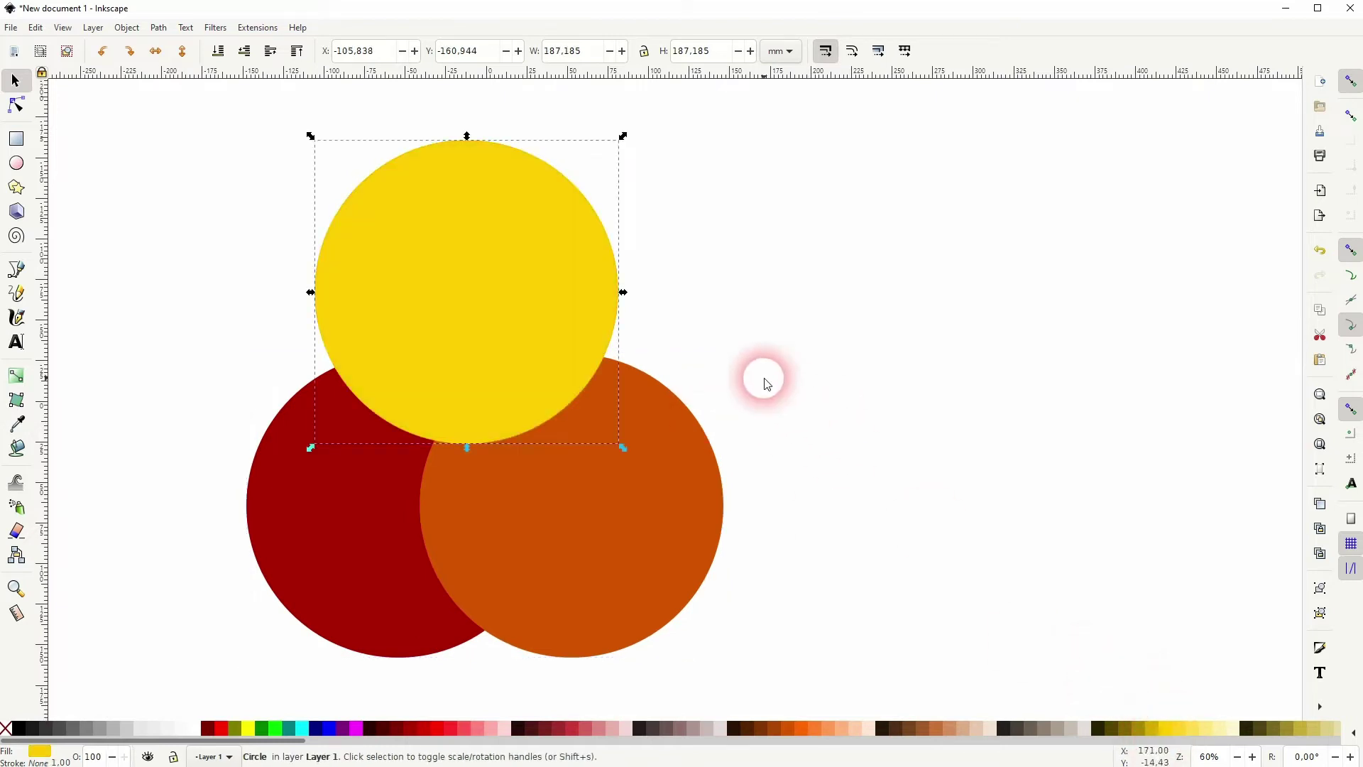
left_click_drag(452, 343, 470, 388)
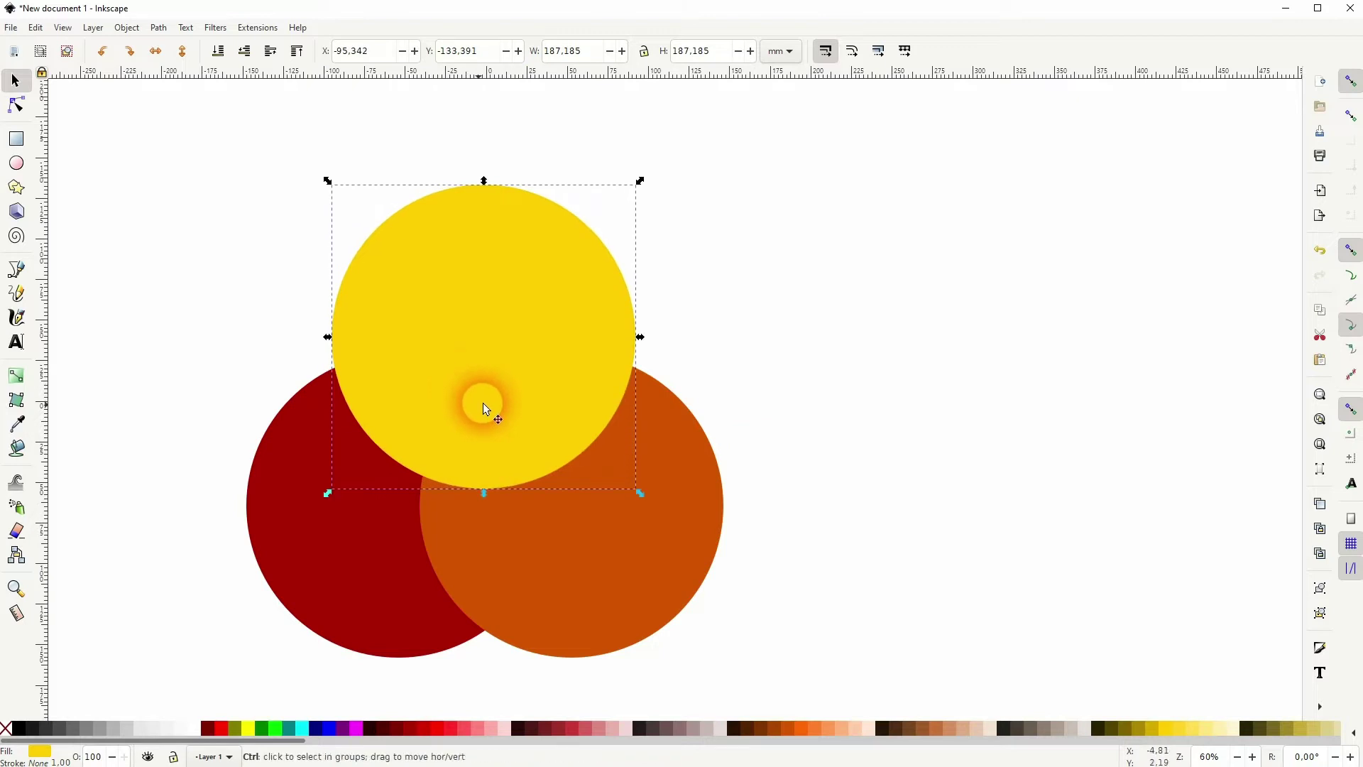
- Select all three circles and centre them on the vertical axis with Align and Distribute
key("ctrl+a")
left_click(127, 27)
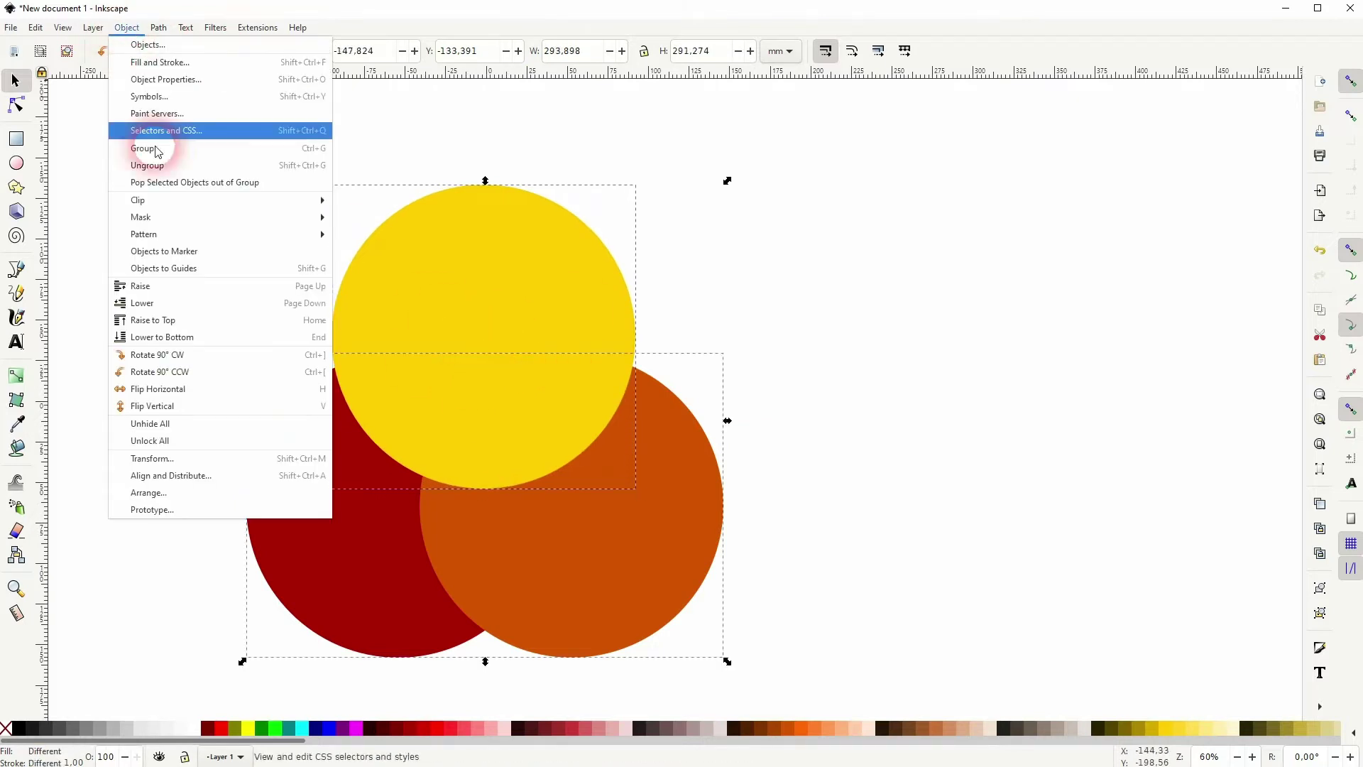
left_click(186, 476)
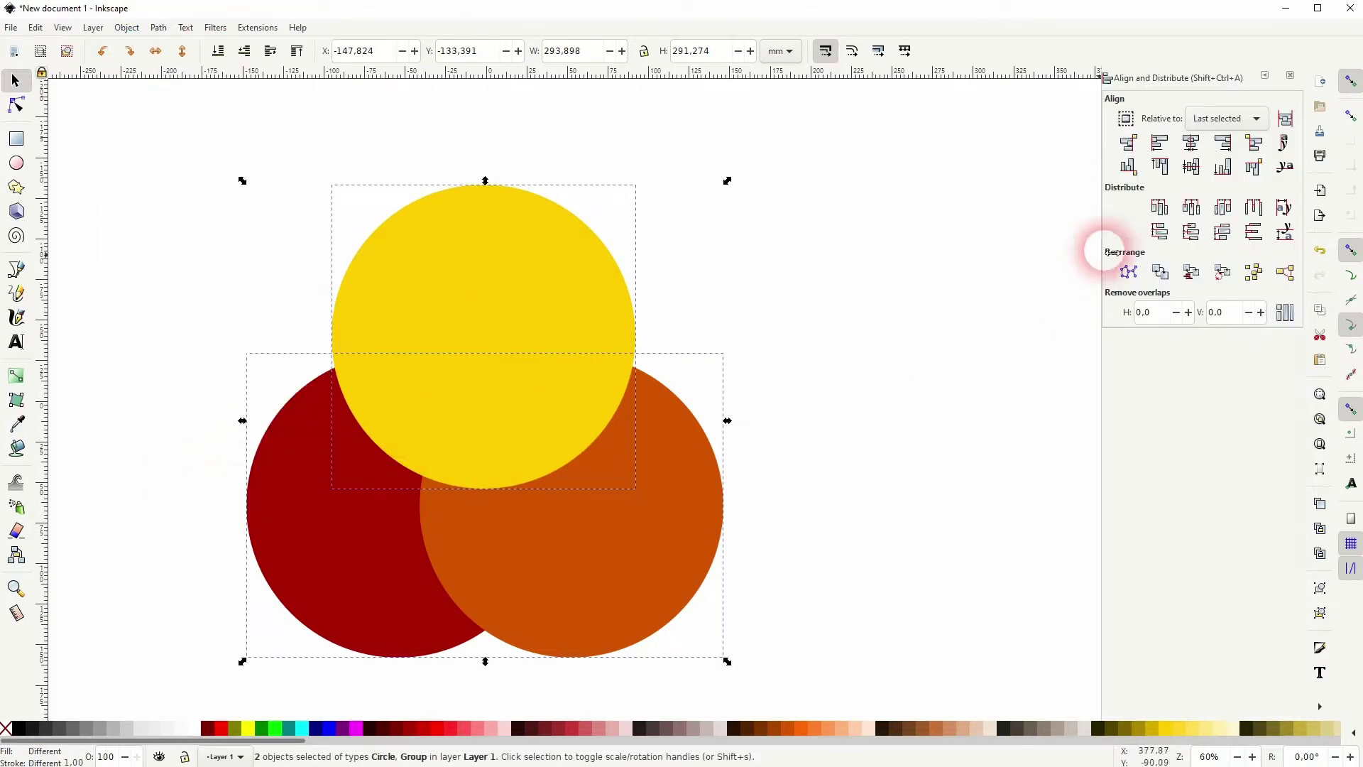
left_click(1197, 136)
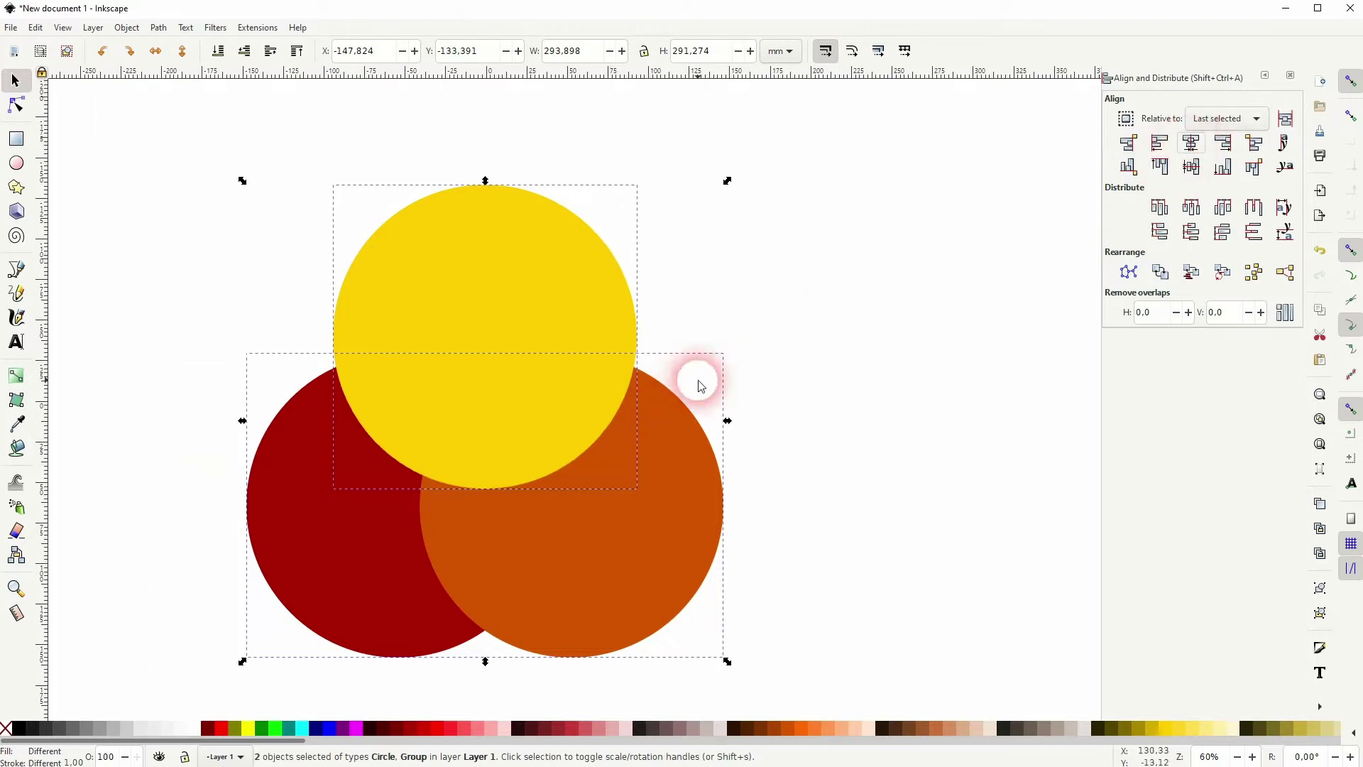
left_click(812, 325)
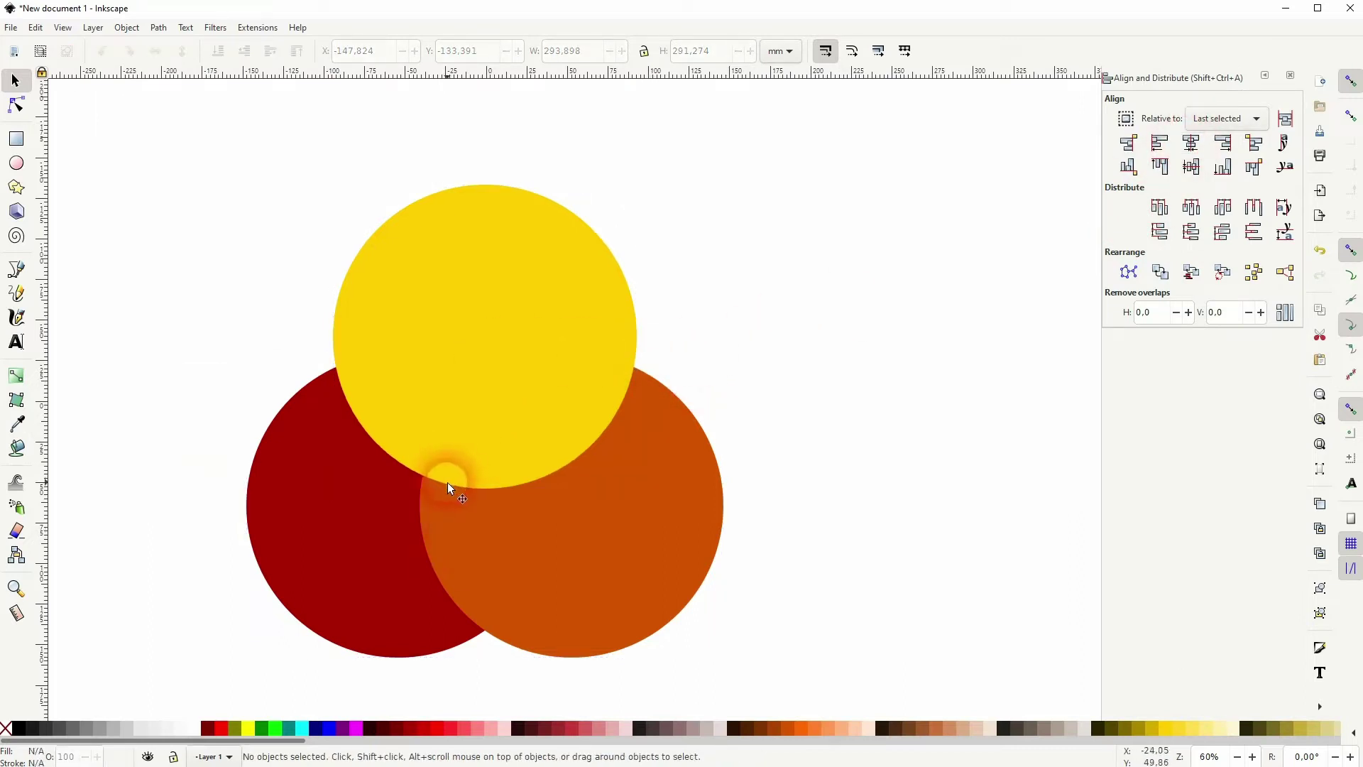
left_click(462, 542)
left_click(462, 543, "alt+shift")
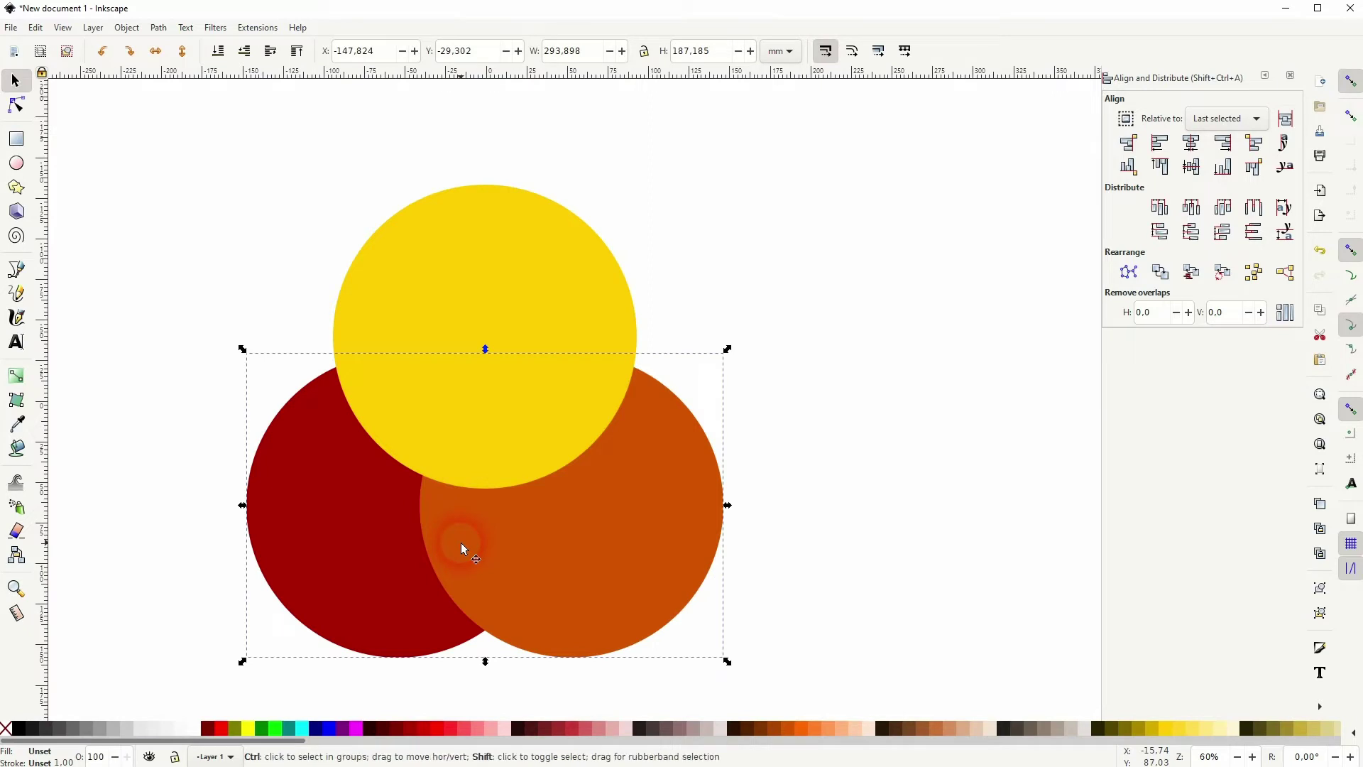
left_click(942, 394)
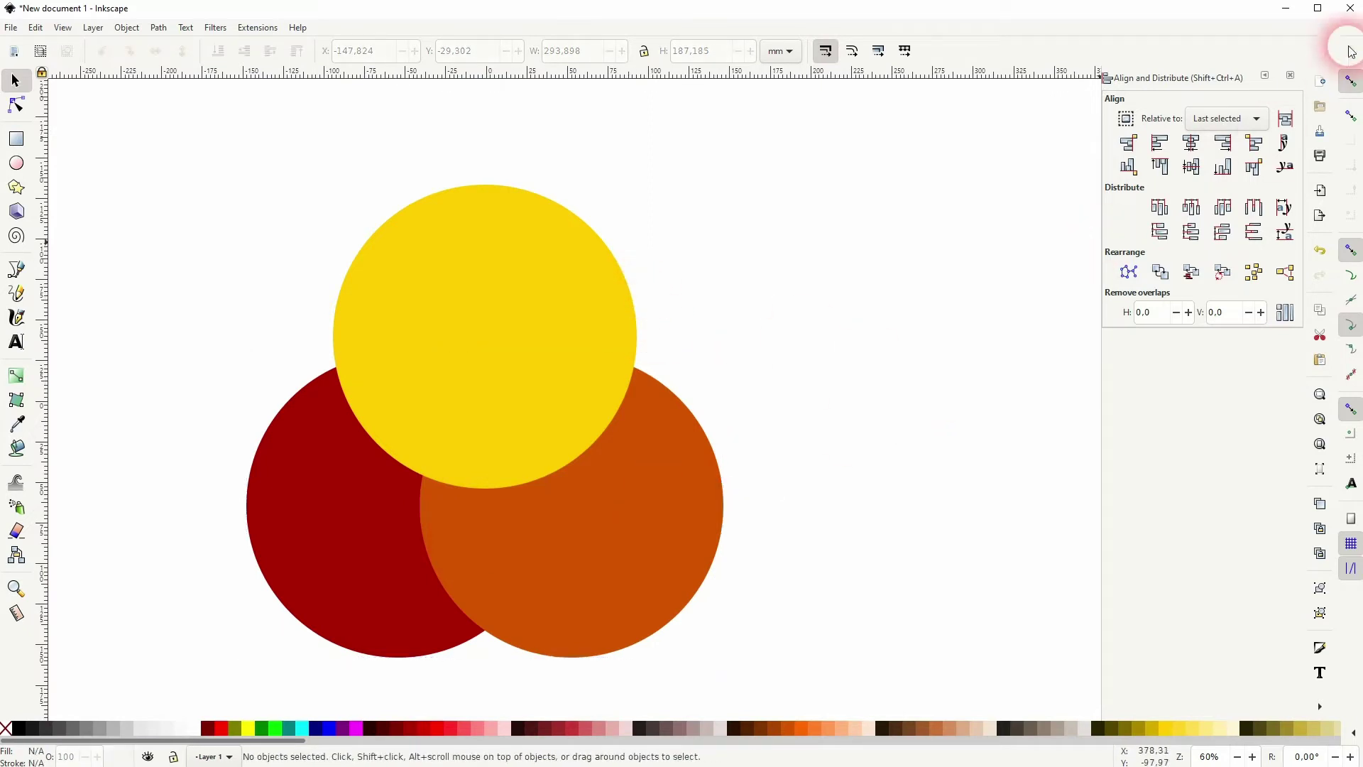
- Select all three circles and set their blend mode to Multiply in Fill and Stroke
left_click(1290, 76)
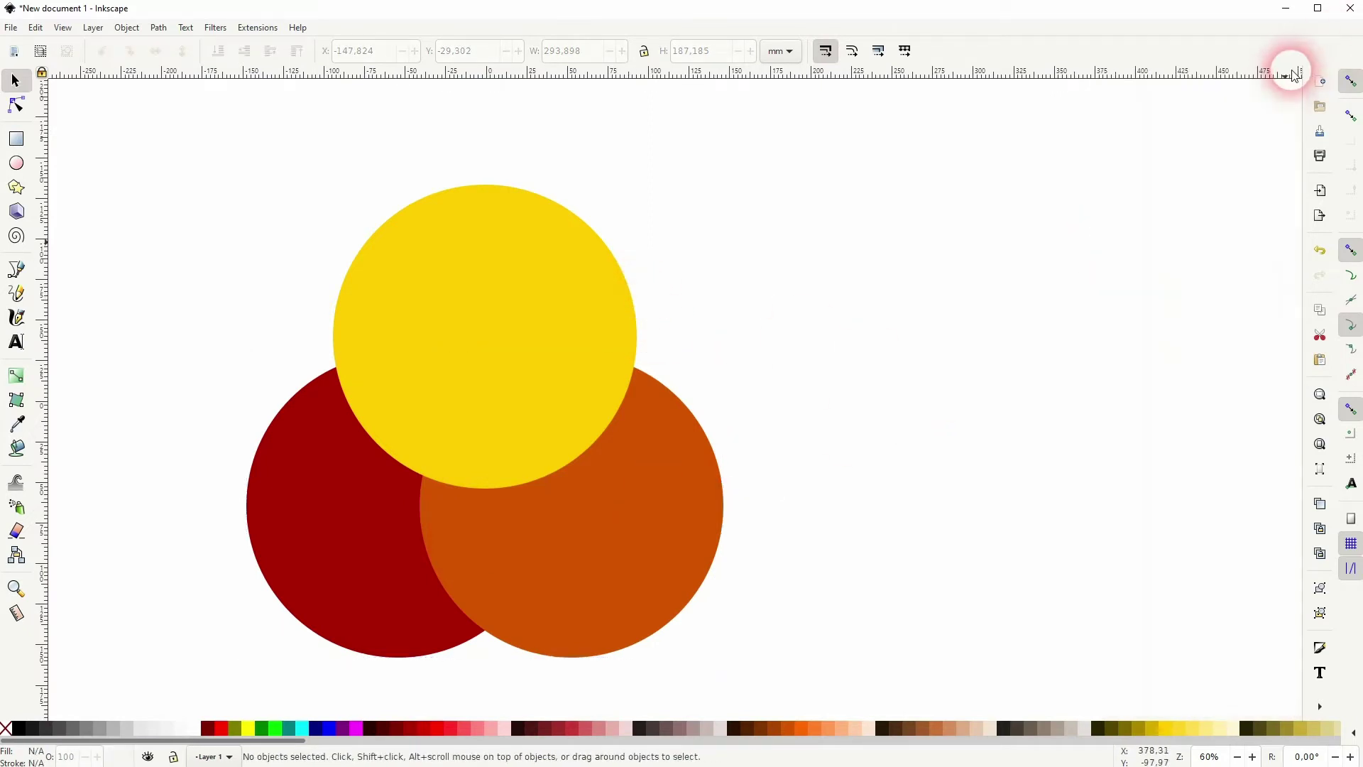
left_click(127, 27)
left_click(145, 45)
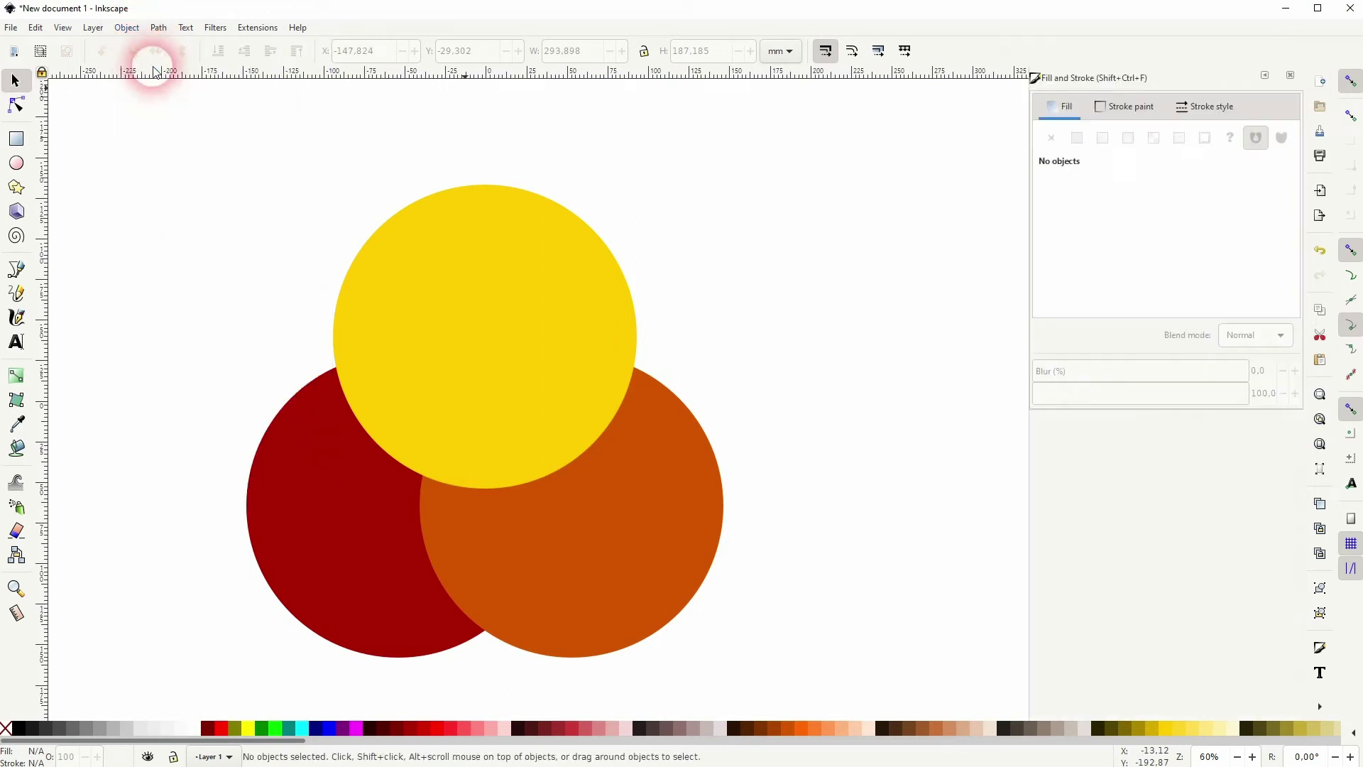
left_click_drag(818, 159, 179, 706)
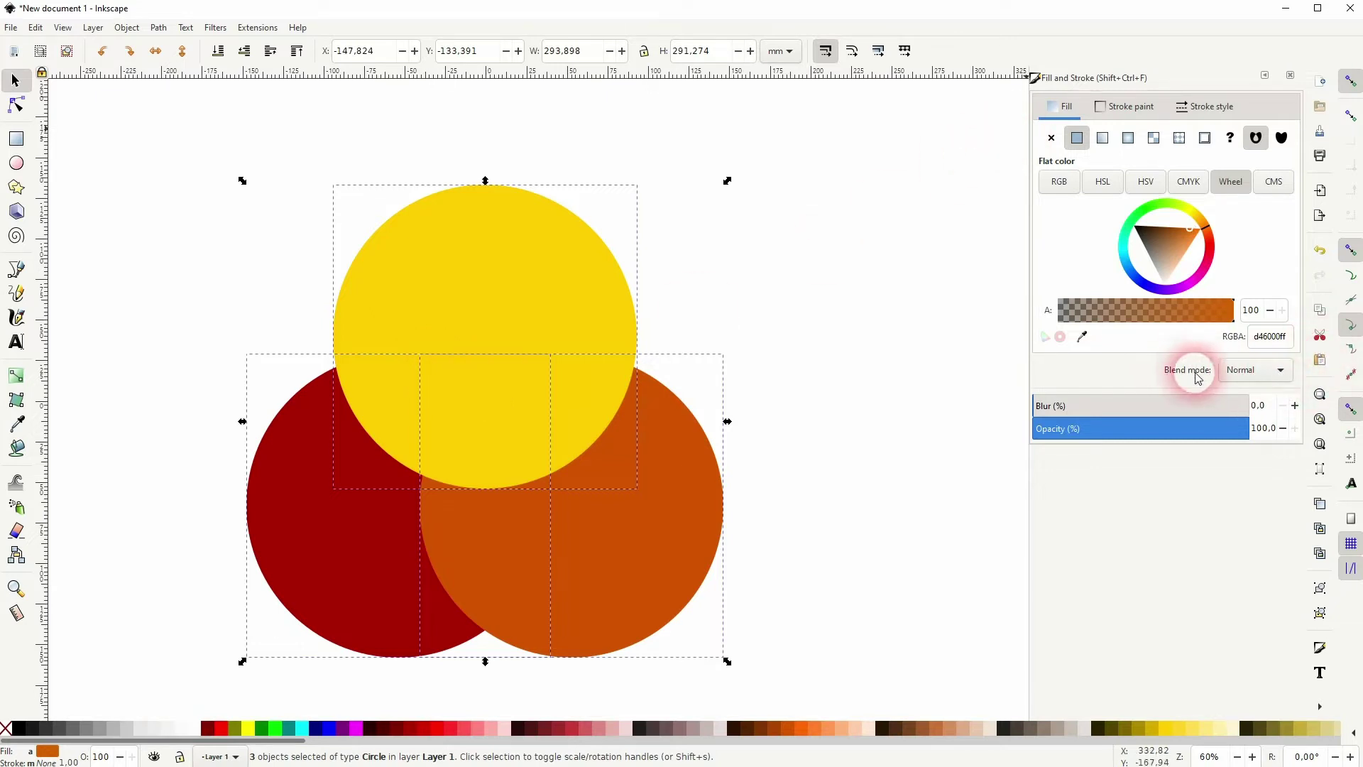
left_click(1241, 370)
left_click(1252, 390)
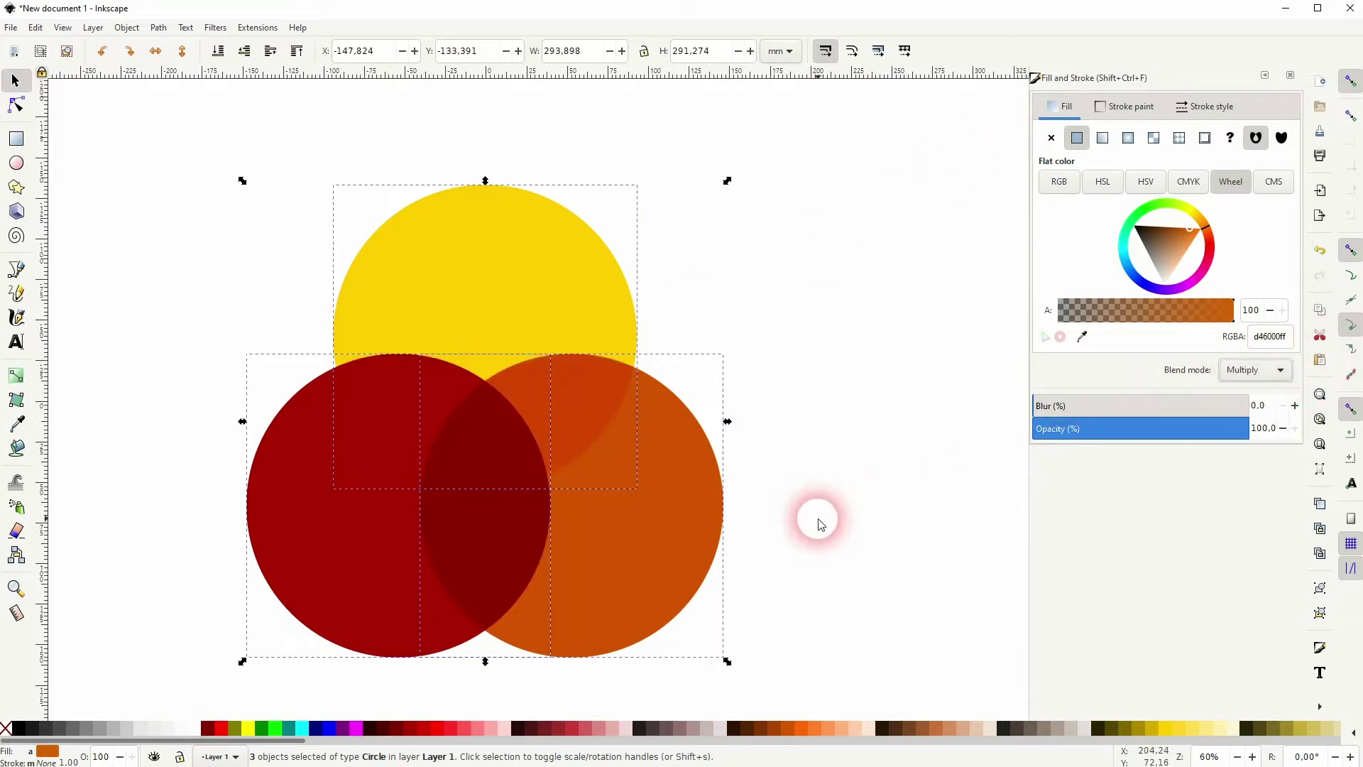
left_click(870, 487)
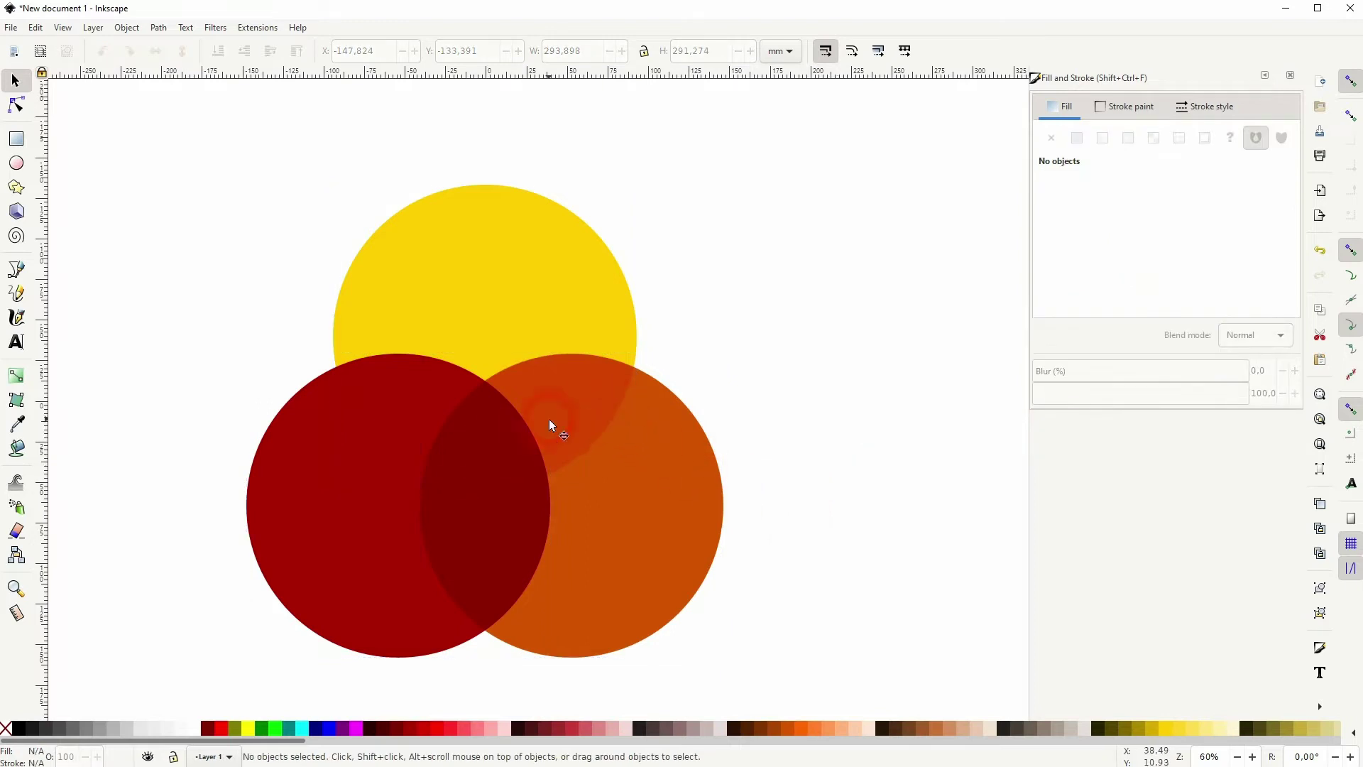
- Recolour the circles pink #FF8080, peach #FFB380 and yellow #FFDD55
left_click(340, 497)
left_click(481, 732)
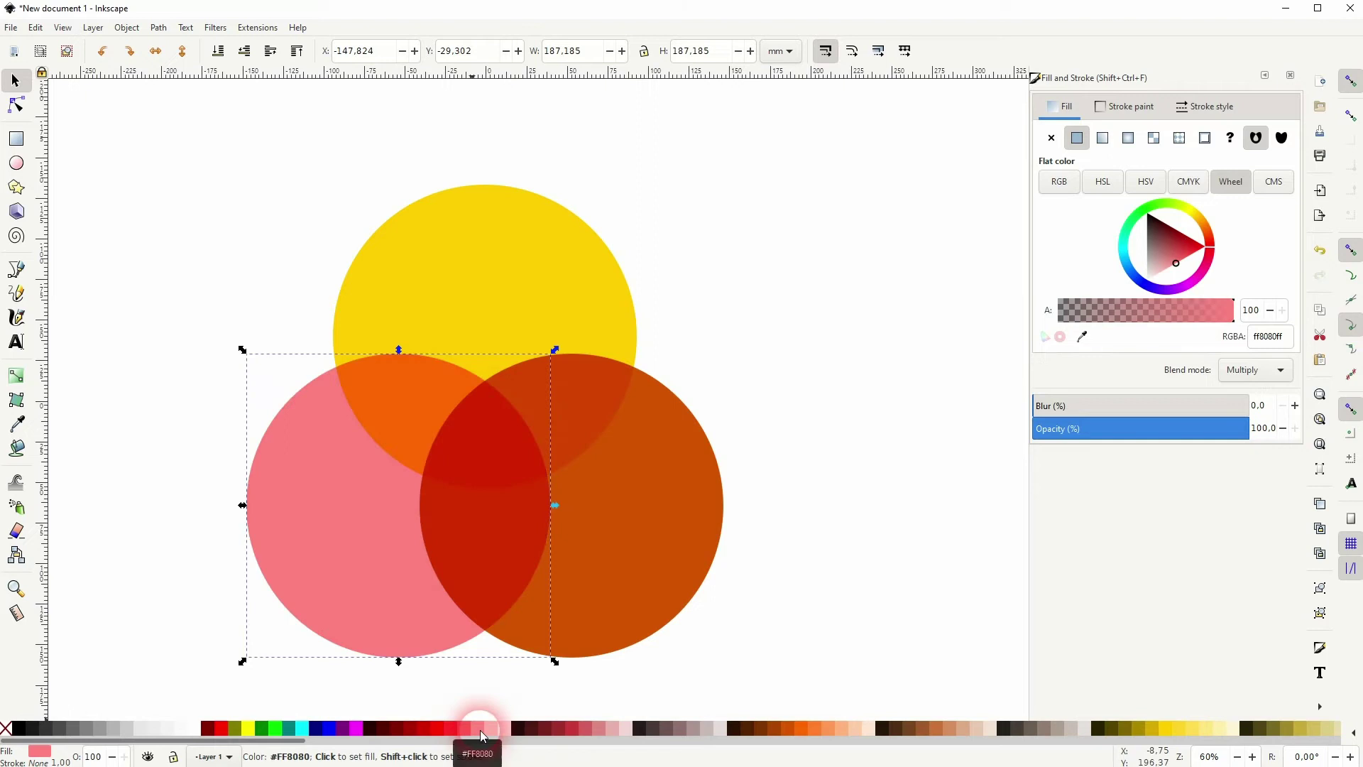
left_click(662, 570)
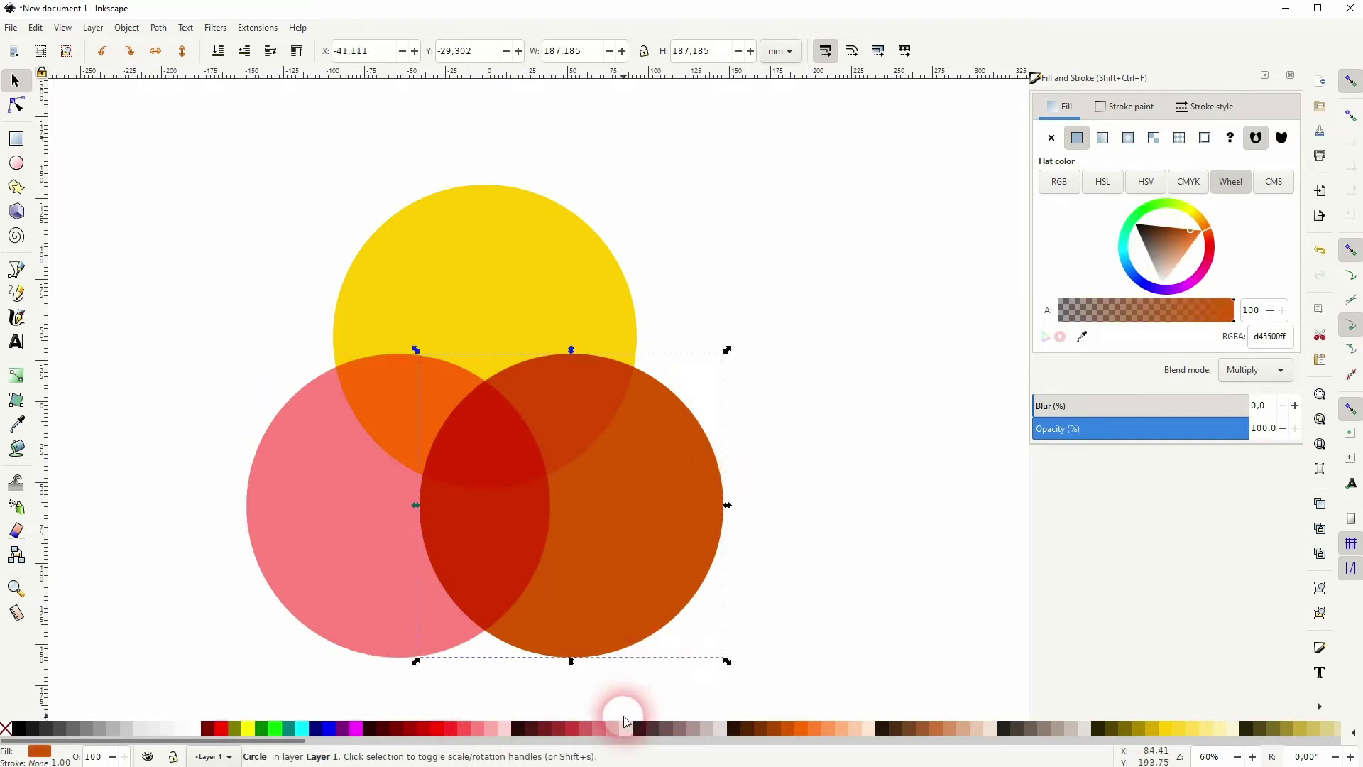
left_click(842, 725)
left_click(566, 344)
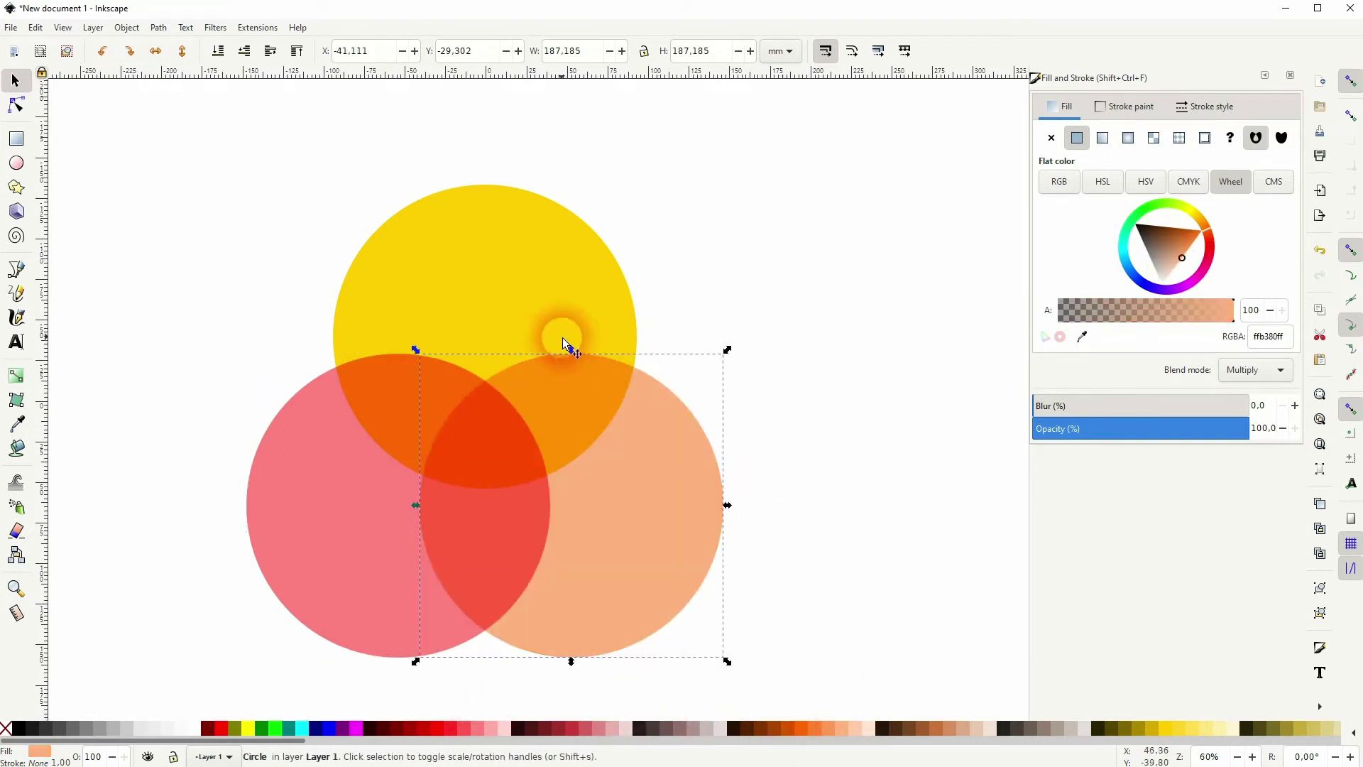
left_click(1198, 730)
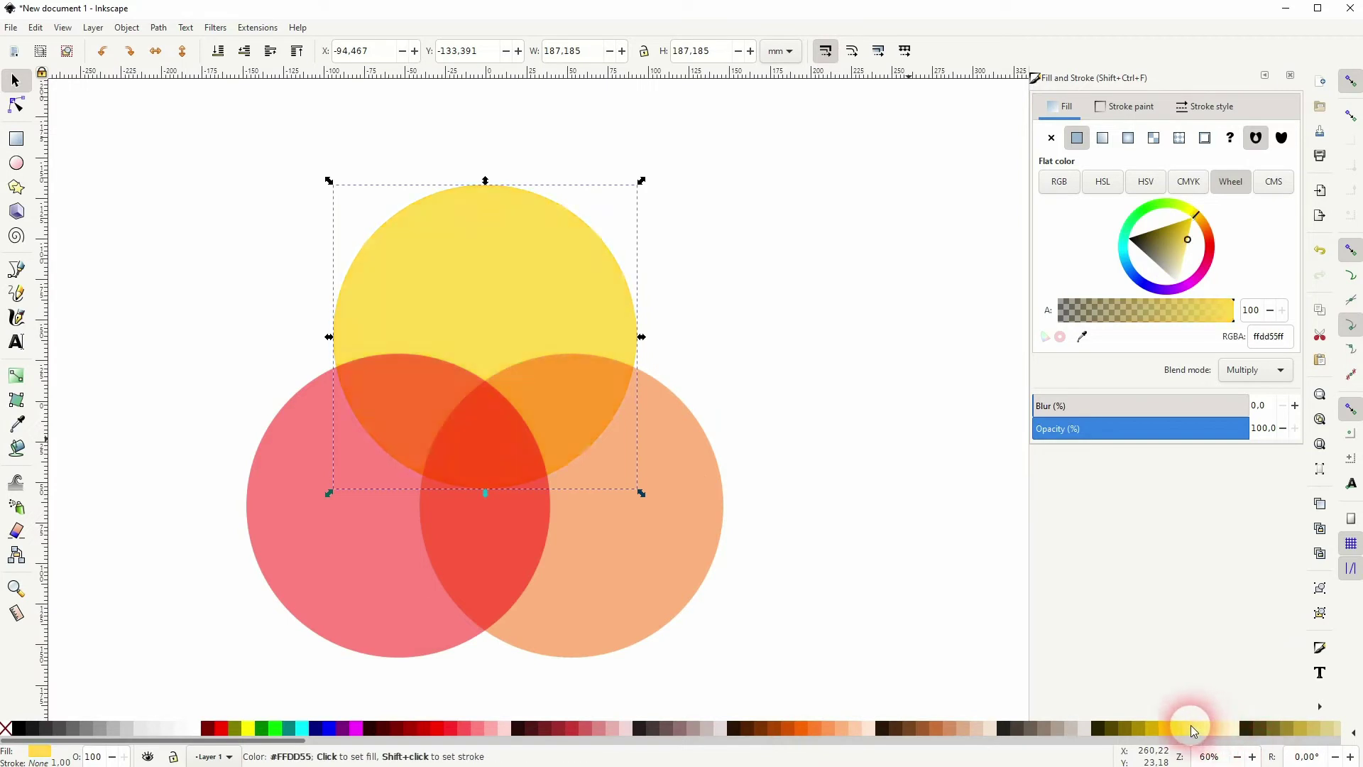
left_click(786, 517)
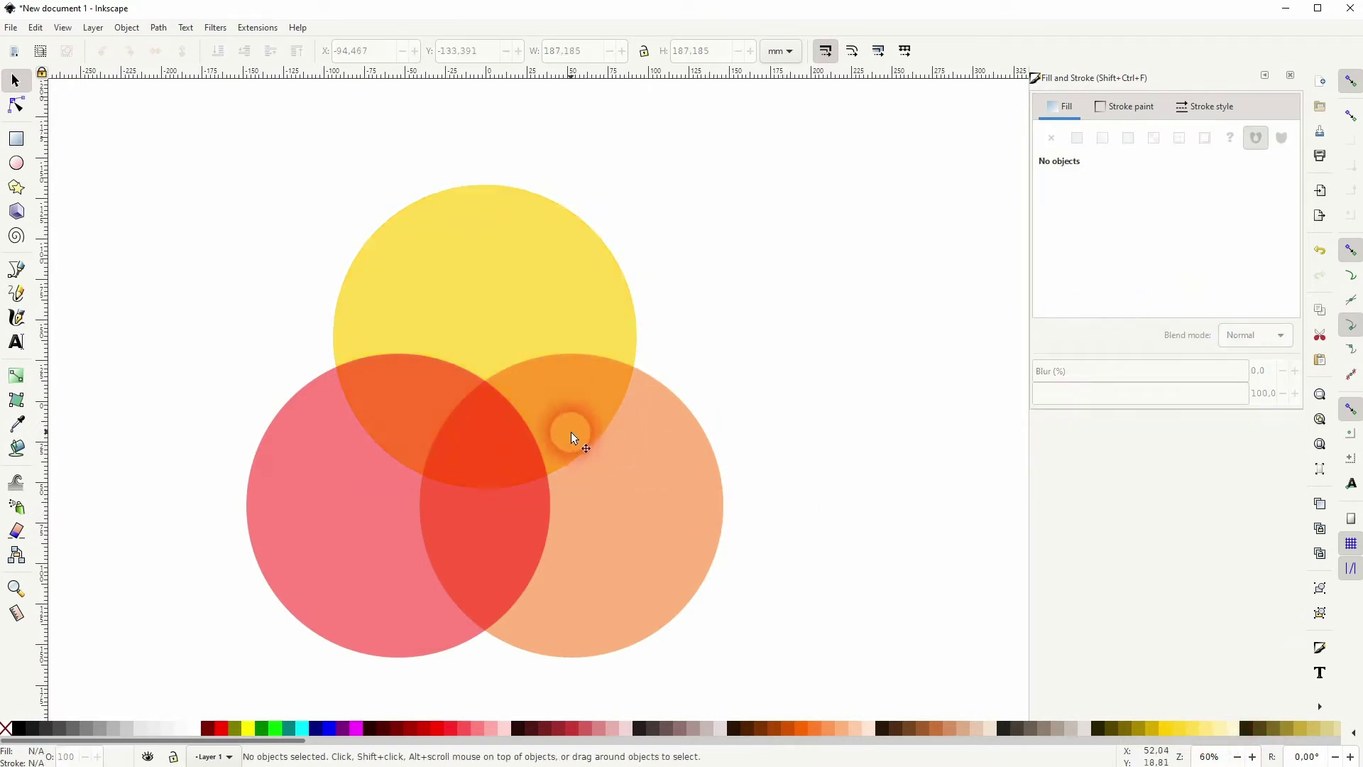
- Try Screen, Hue and Hard Light blend modes on all circles, then return to Multiply
key("ctrl+a")
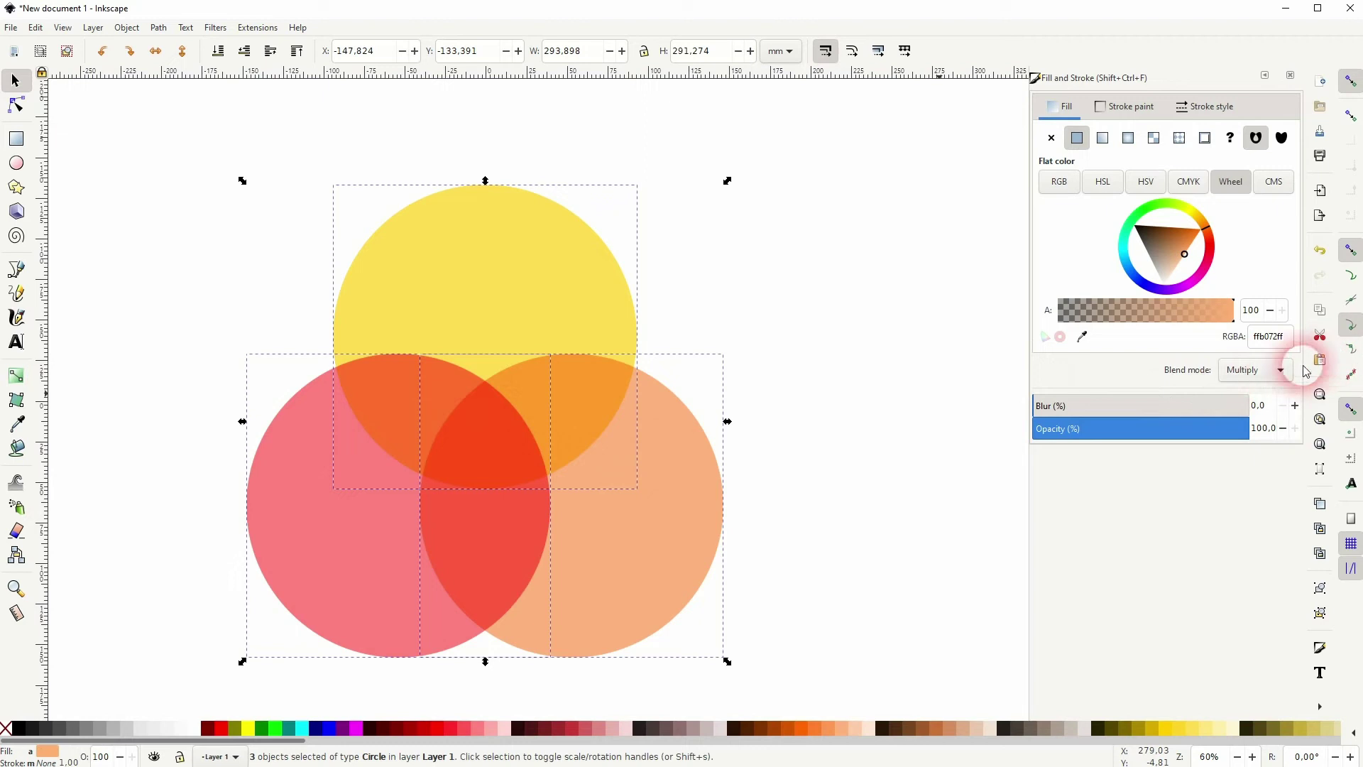
left_click(1271, 370)
left_click(1250, 391)
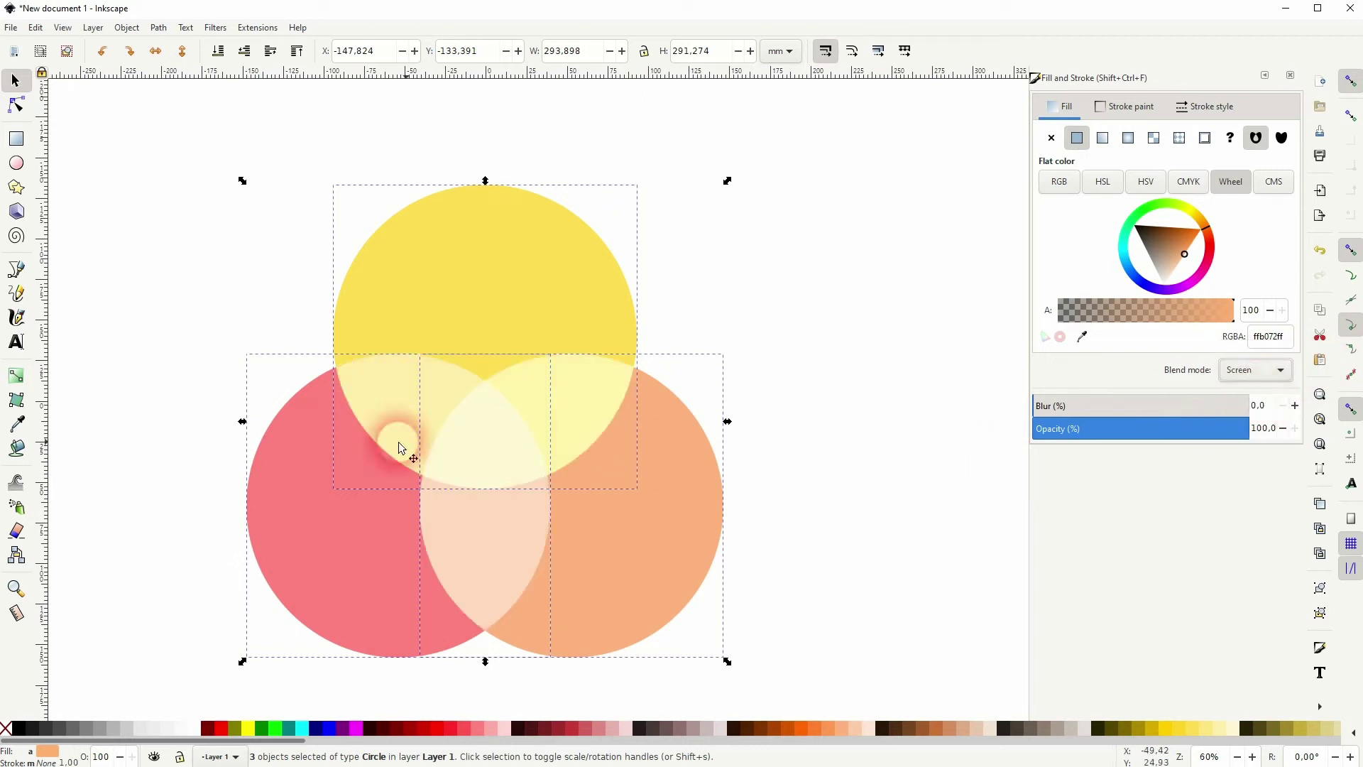
left_click(1264, 370)
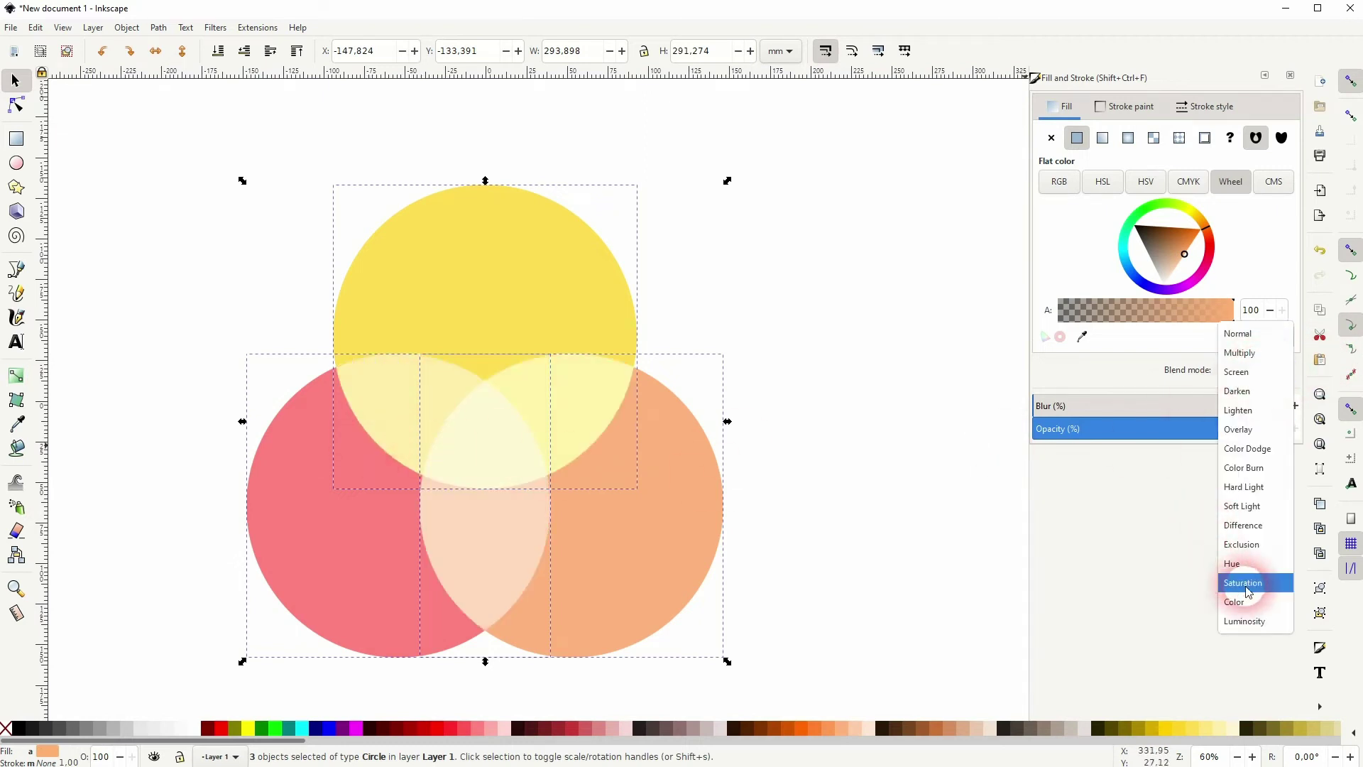
left_click(1255, 564)
left_click(1271, 373)
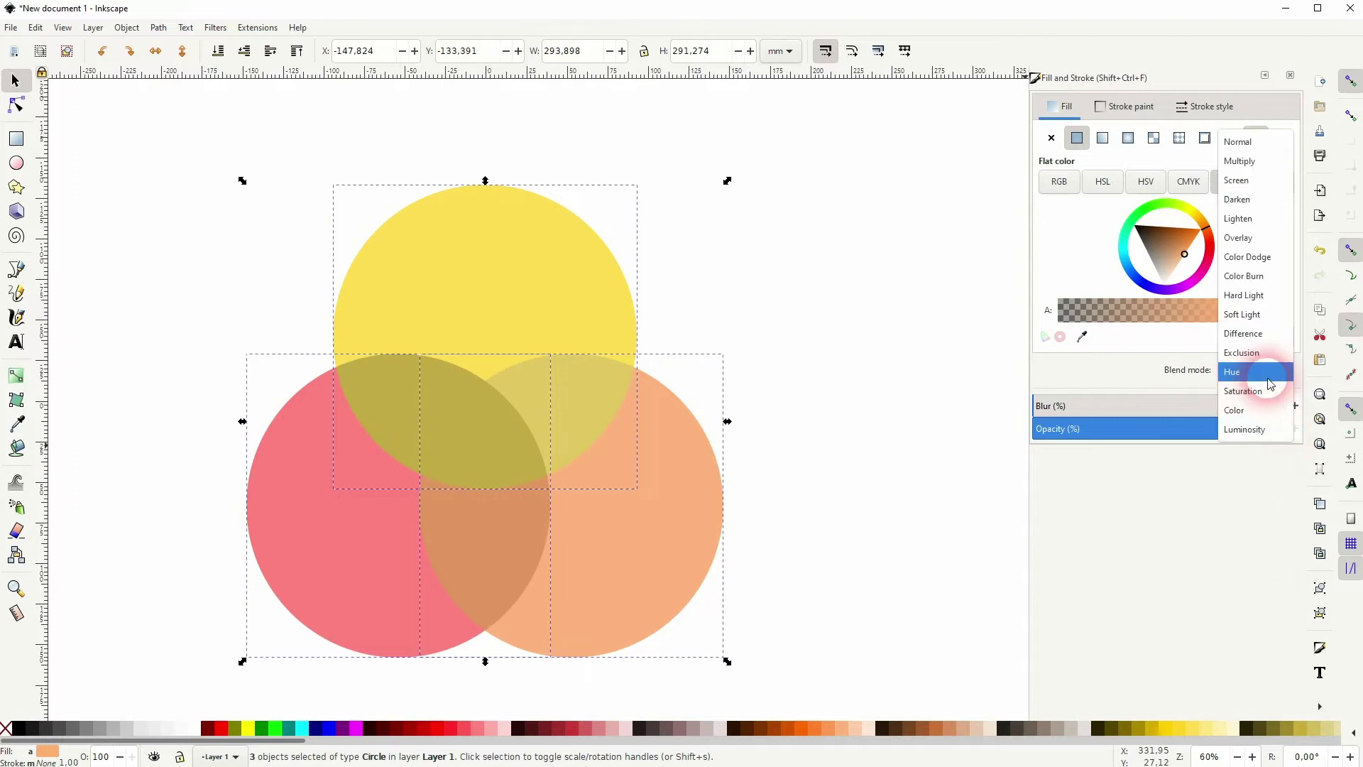
left_click(1249, 296)
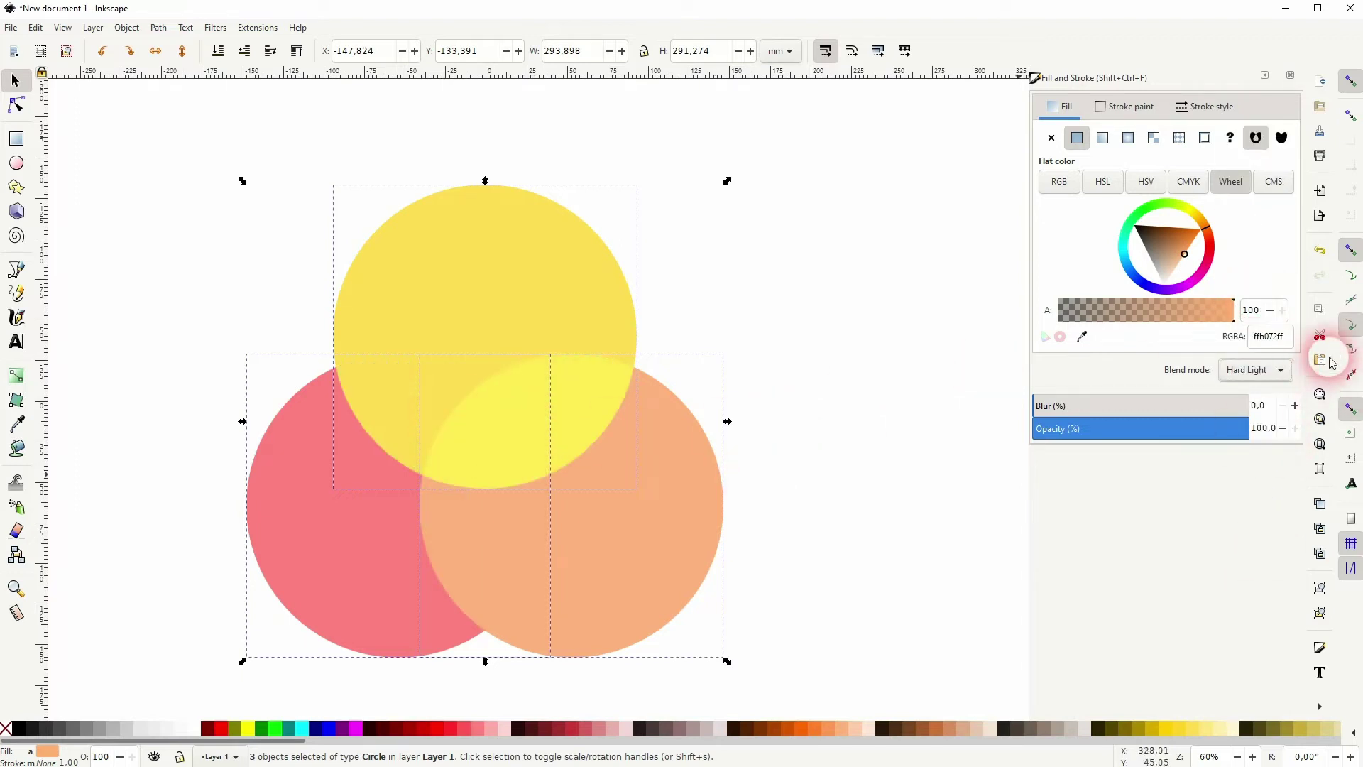
left_click(1274, 373)
left_click(1262, 238)
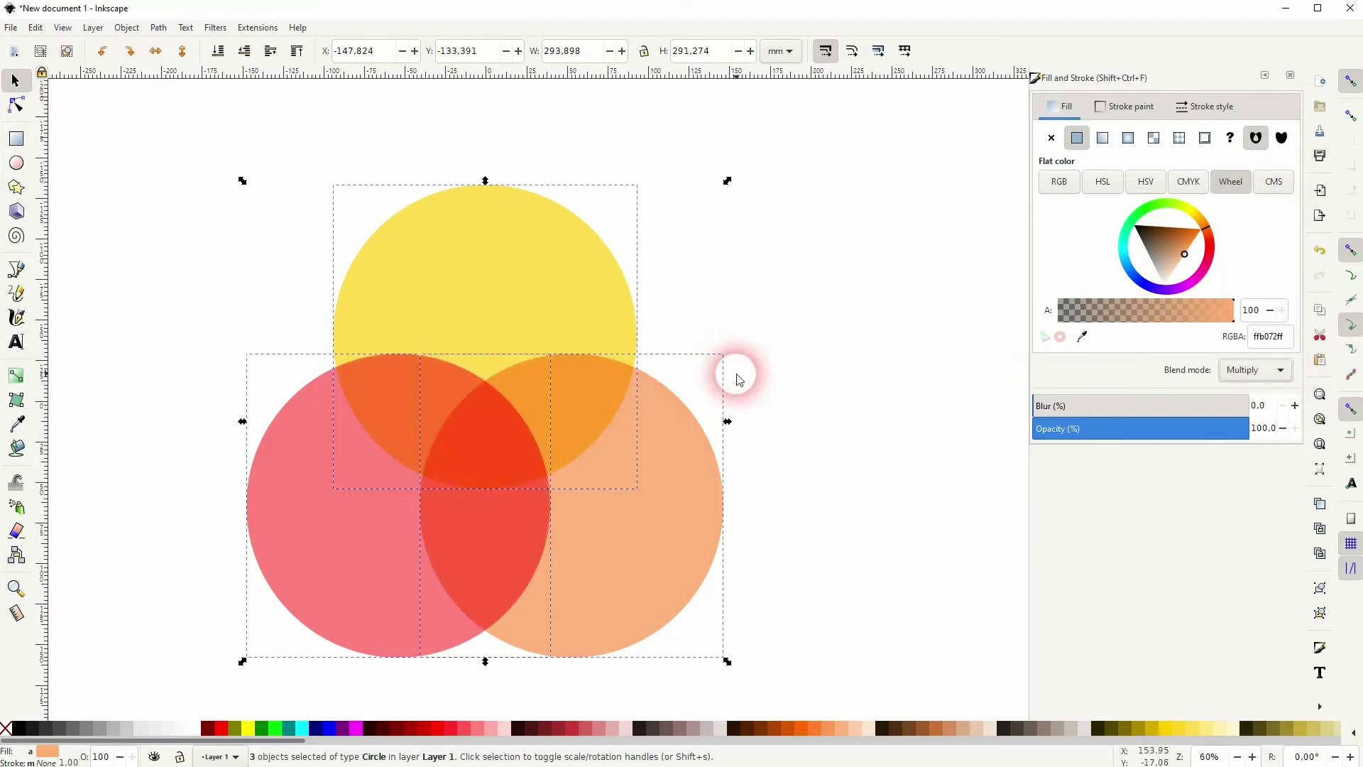
left_click(796, 338)
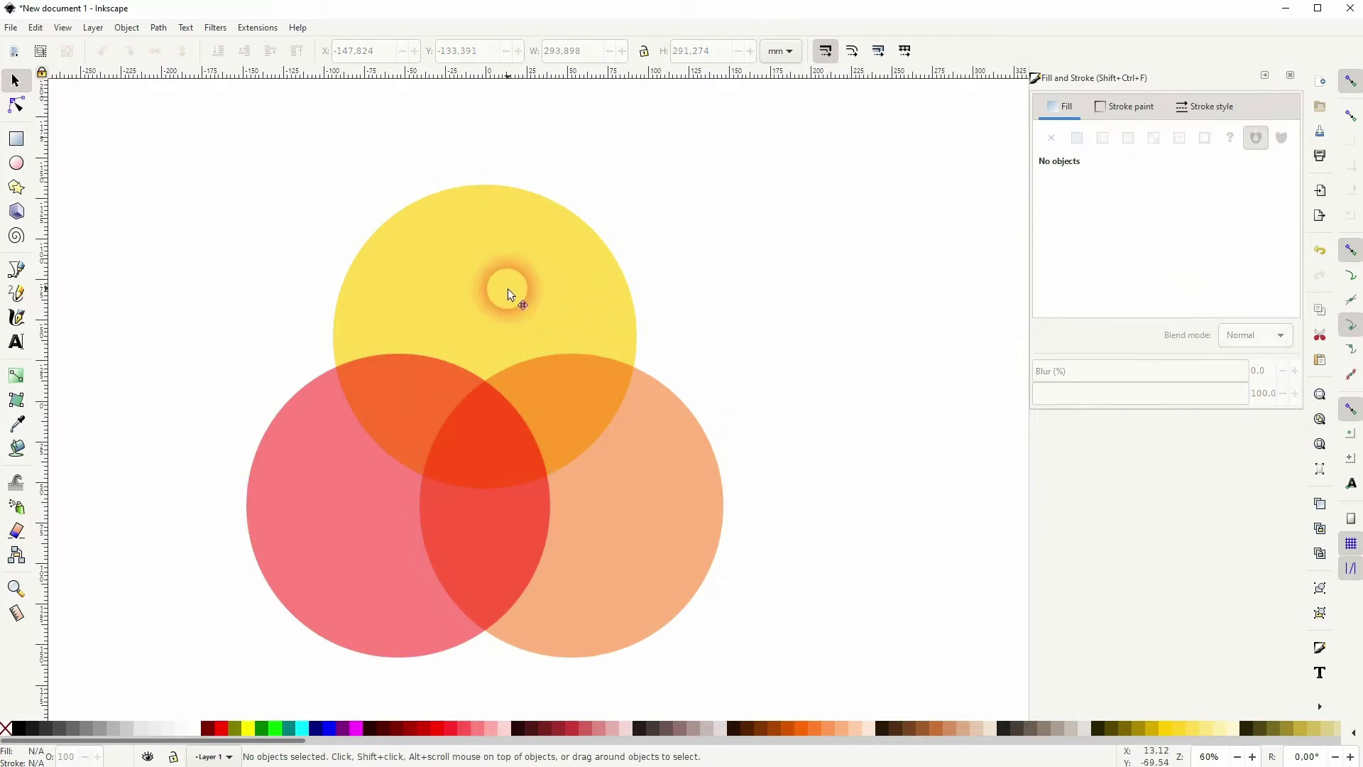
- Move the yellow circle slightly lower and set all circles to Normal blending
left_click_drag(509, 288, 492, 292)
left_click(733, 369)
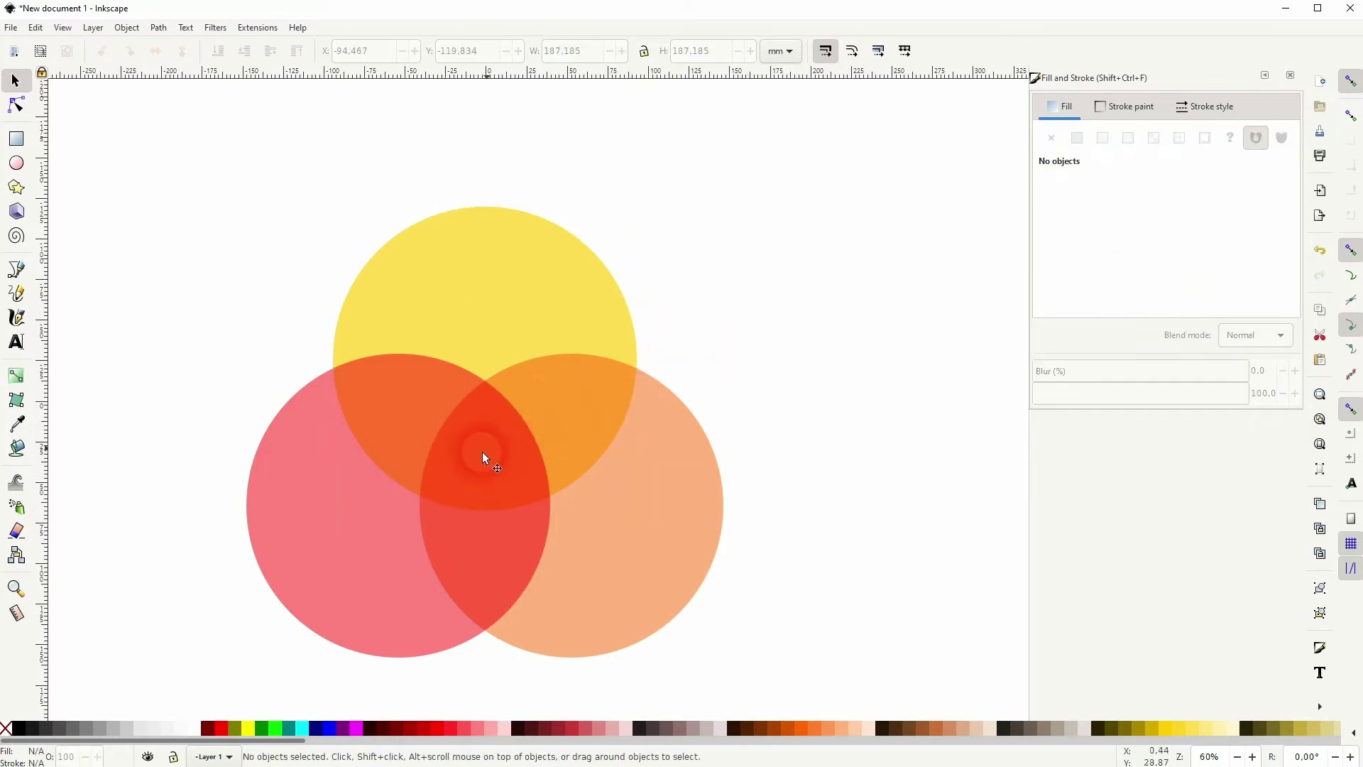
key("ctrl+a")
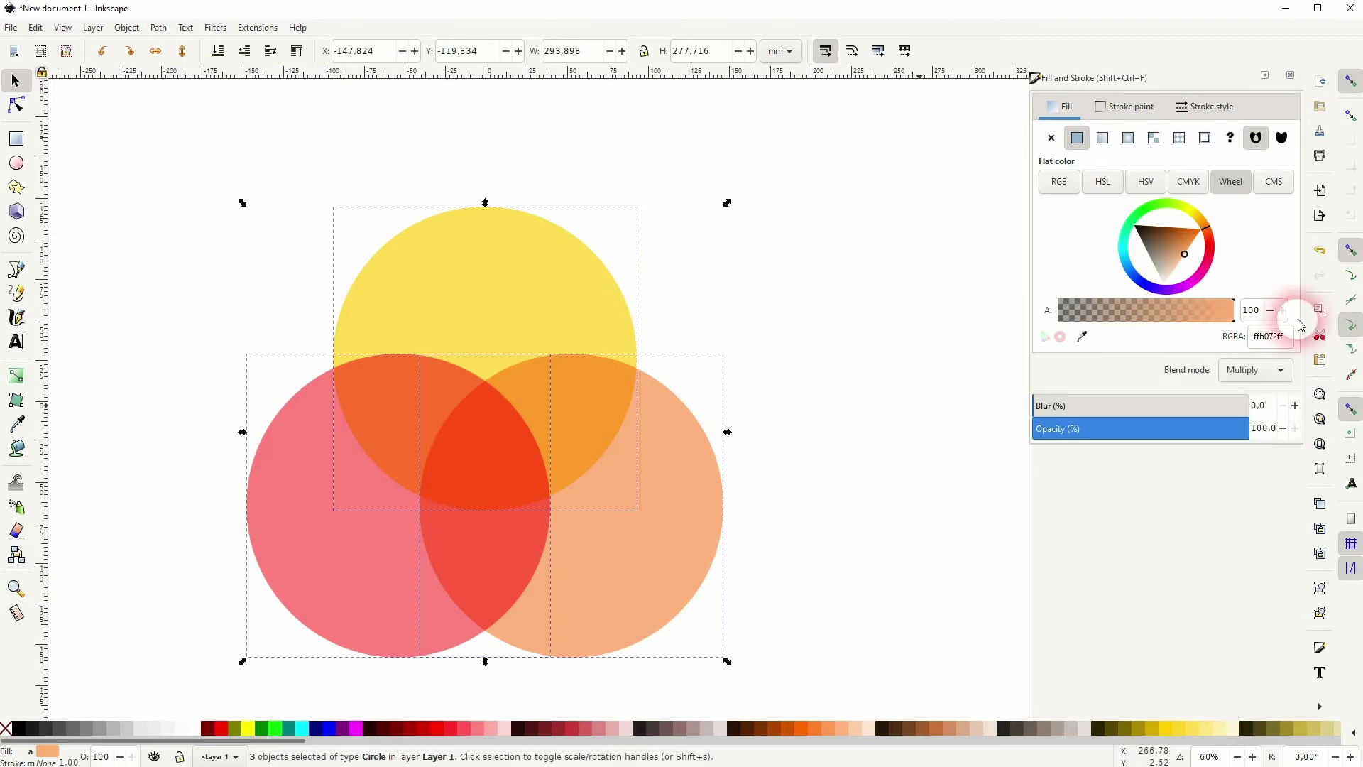
left_click(1251, 370)
left_click(1251, 355)
left_click(887, 394)
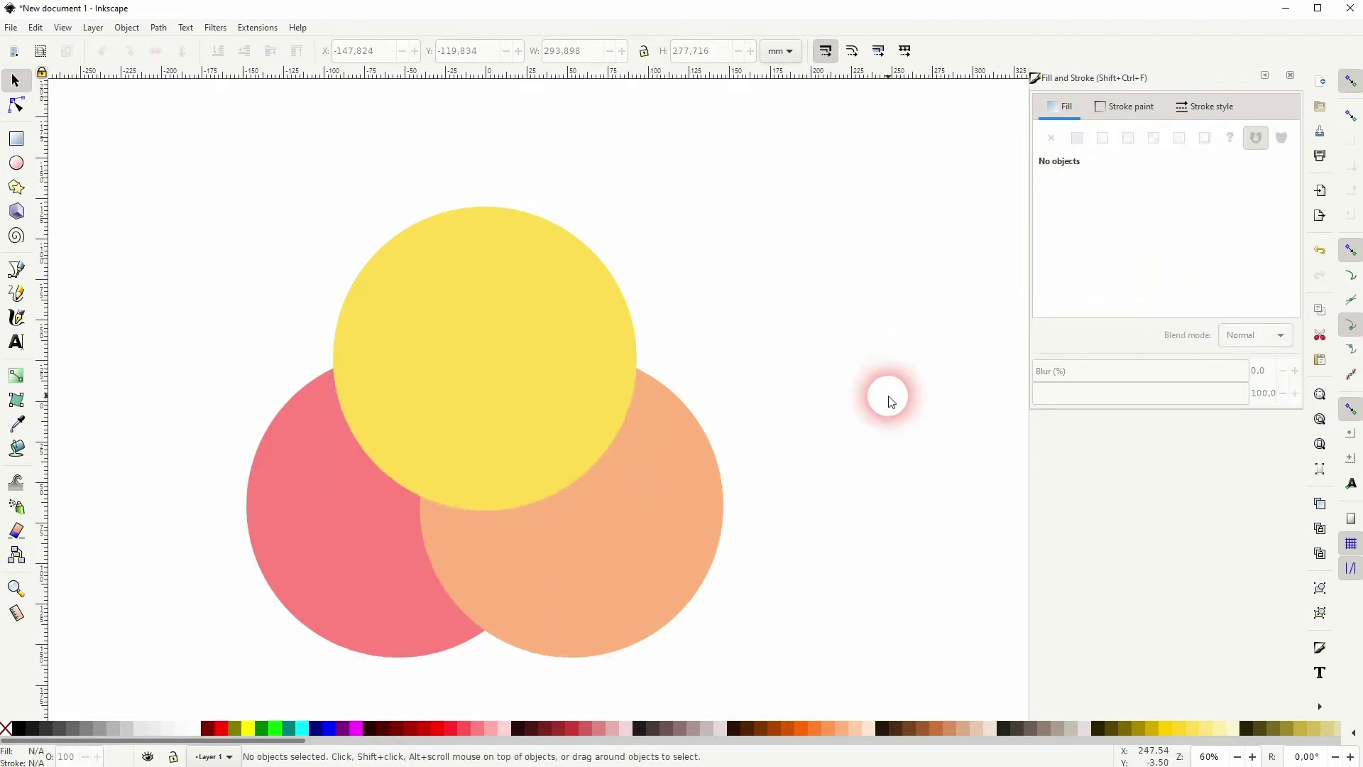
- Intersect the yellow and orange circles and fill the lens deeper yellow #FFD42A
left_click(479, 352)
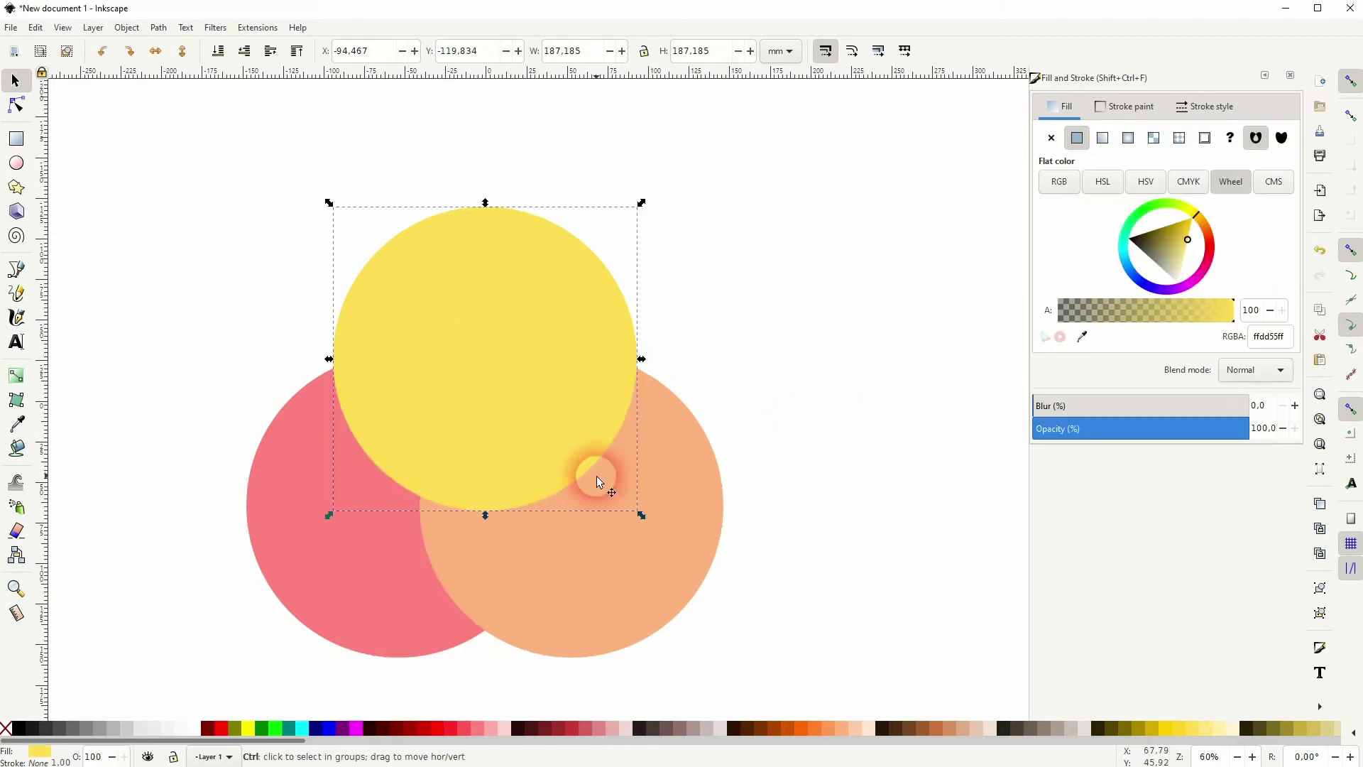
left_click(623, 591)
key("Home")
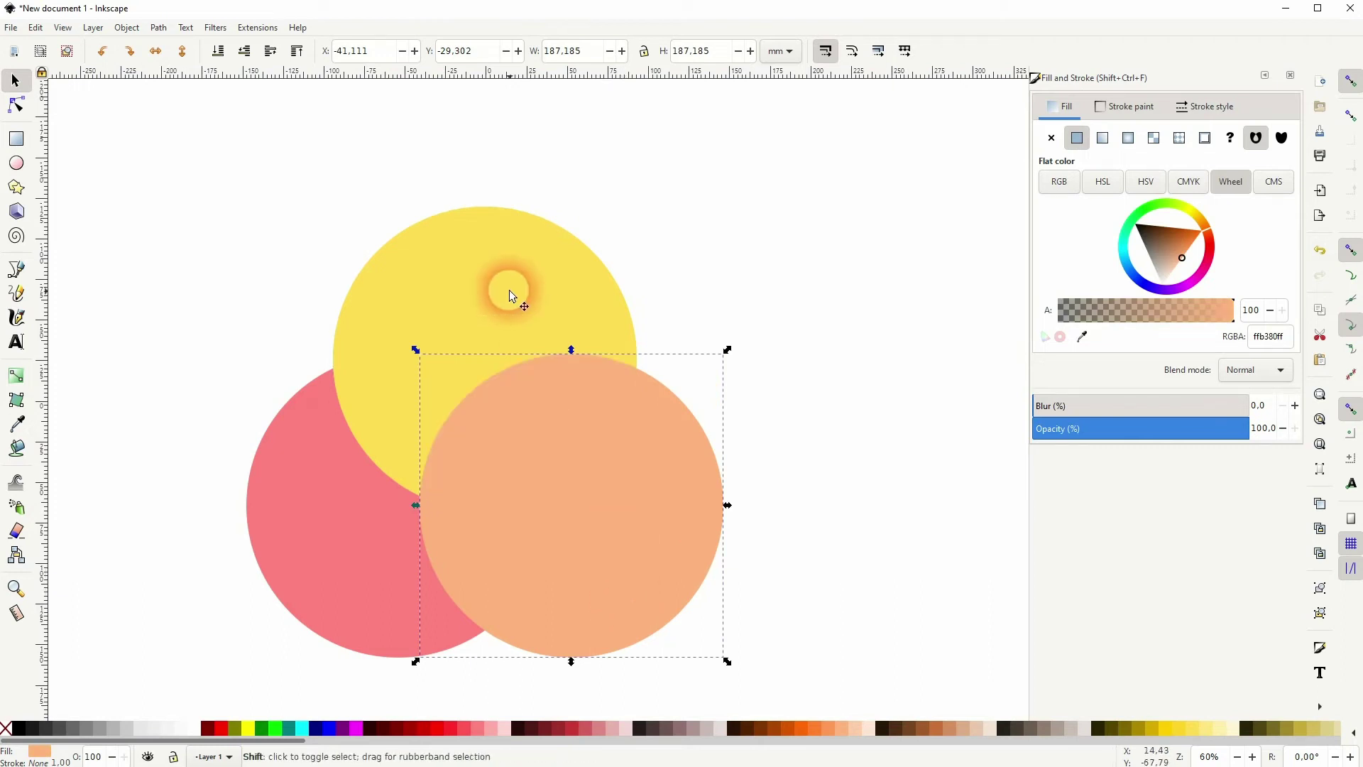
left_click(509, 290, "shift")
key("space")
left_click_drag(489, 301, 957, 177)
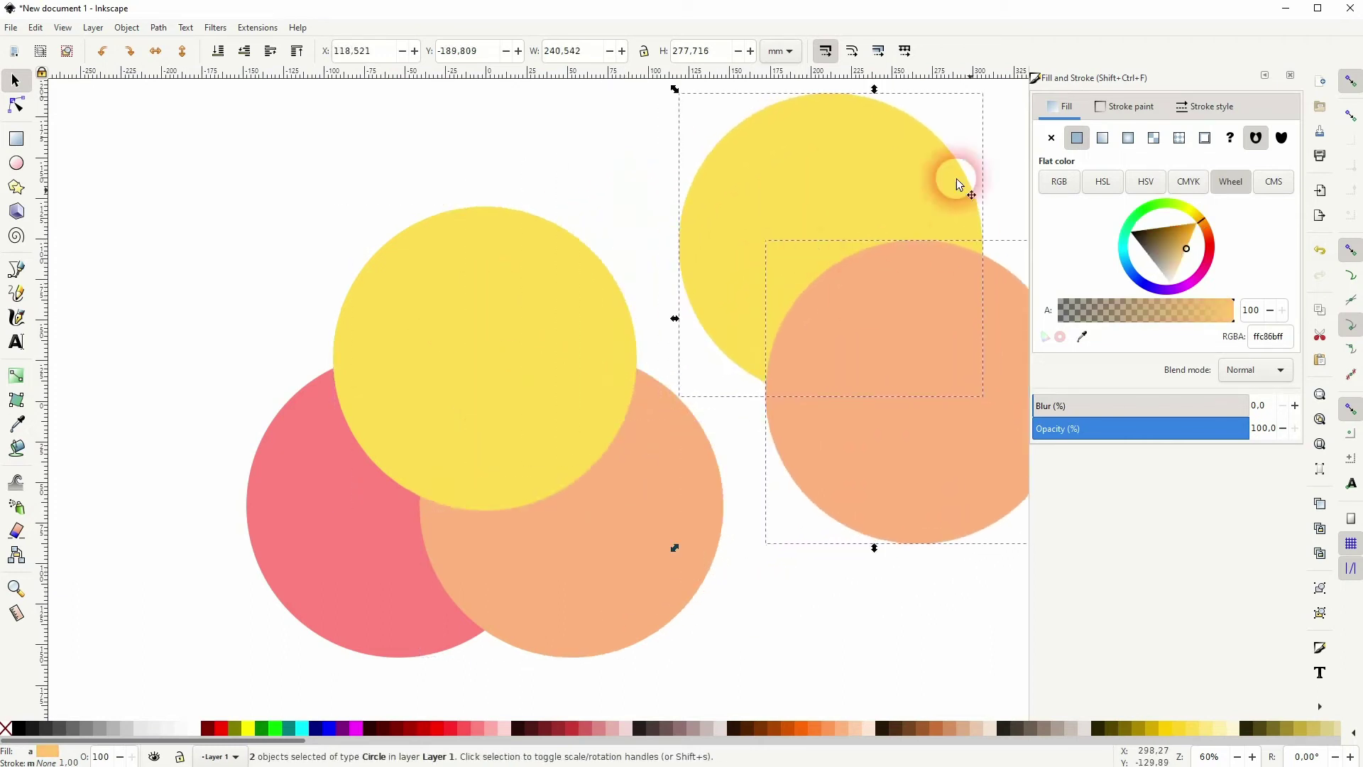
key("ctrl+z")
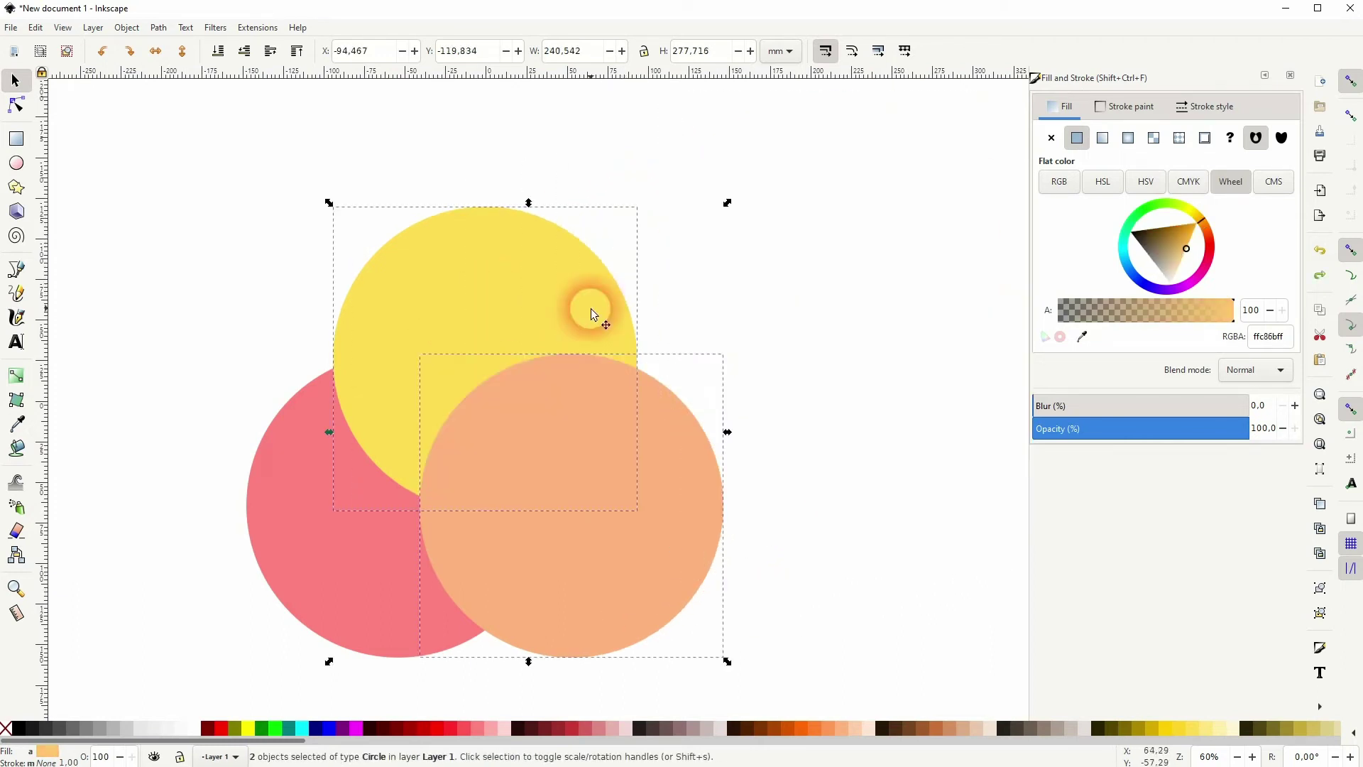
left_click(156, 30)
left_click(203, 135)
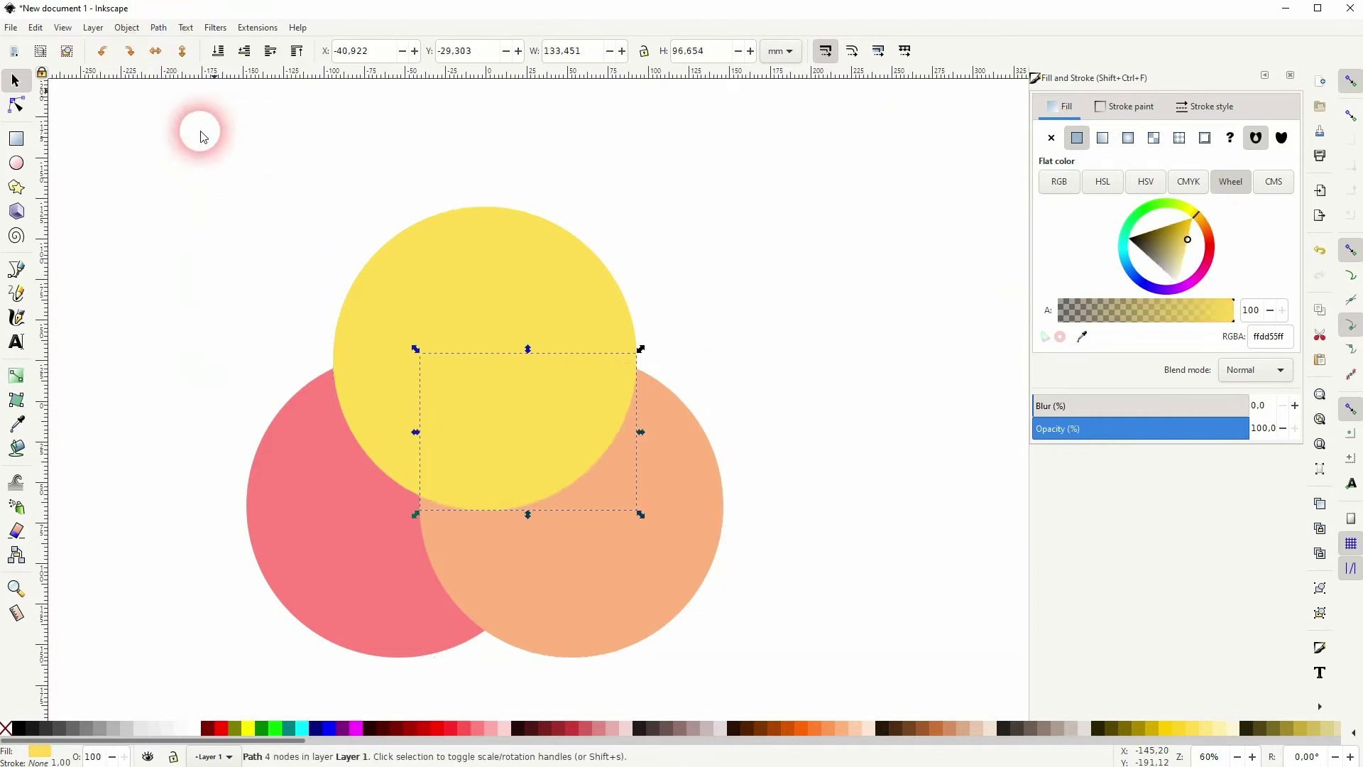
left_click(577, 388)
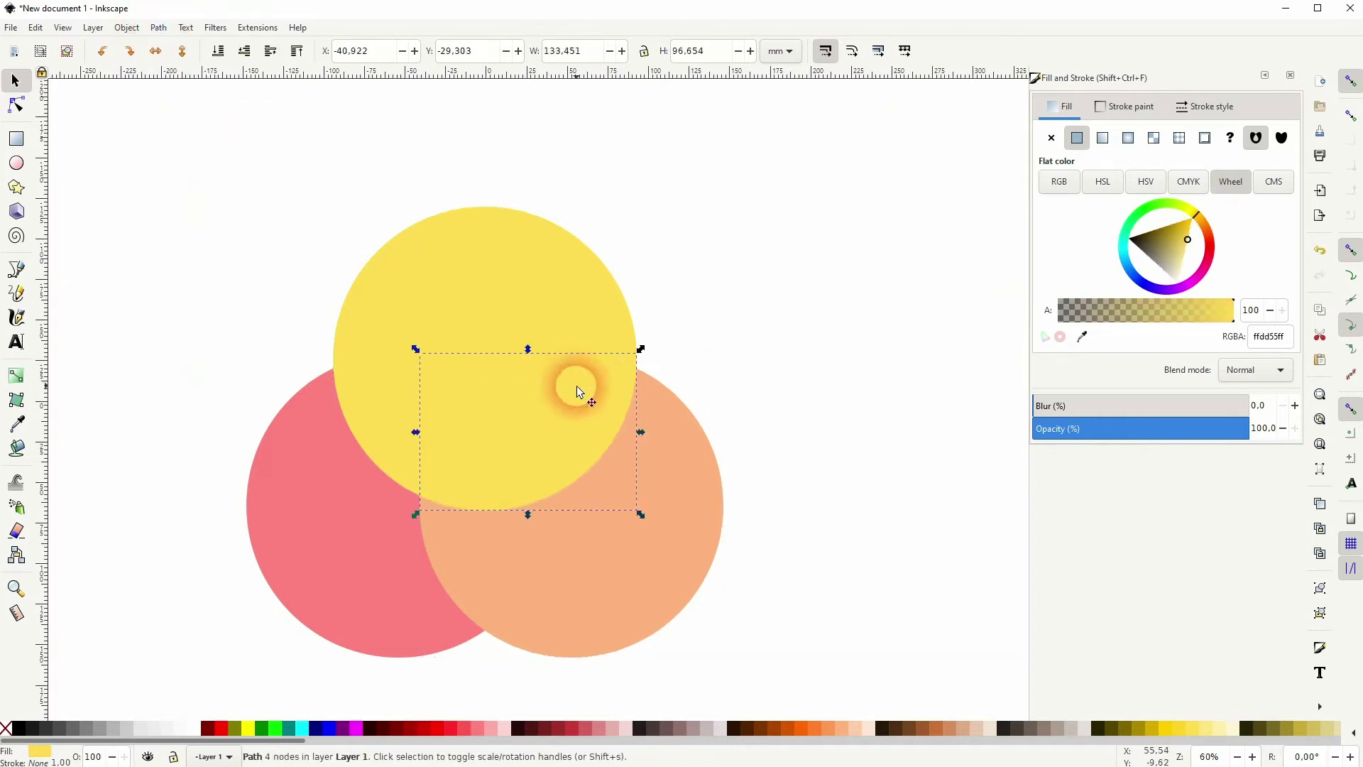
left_click(1172, 728)
left_click(829, 408)
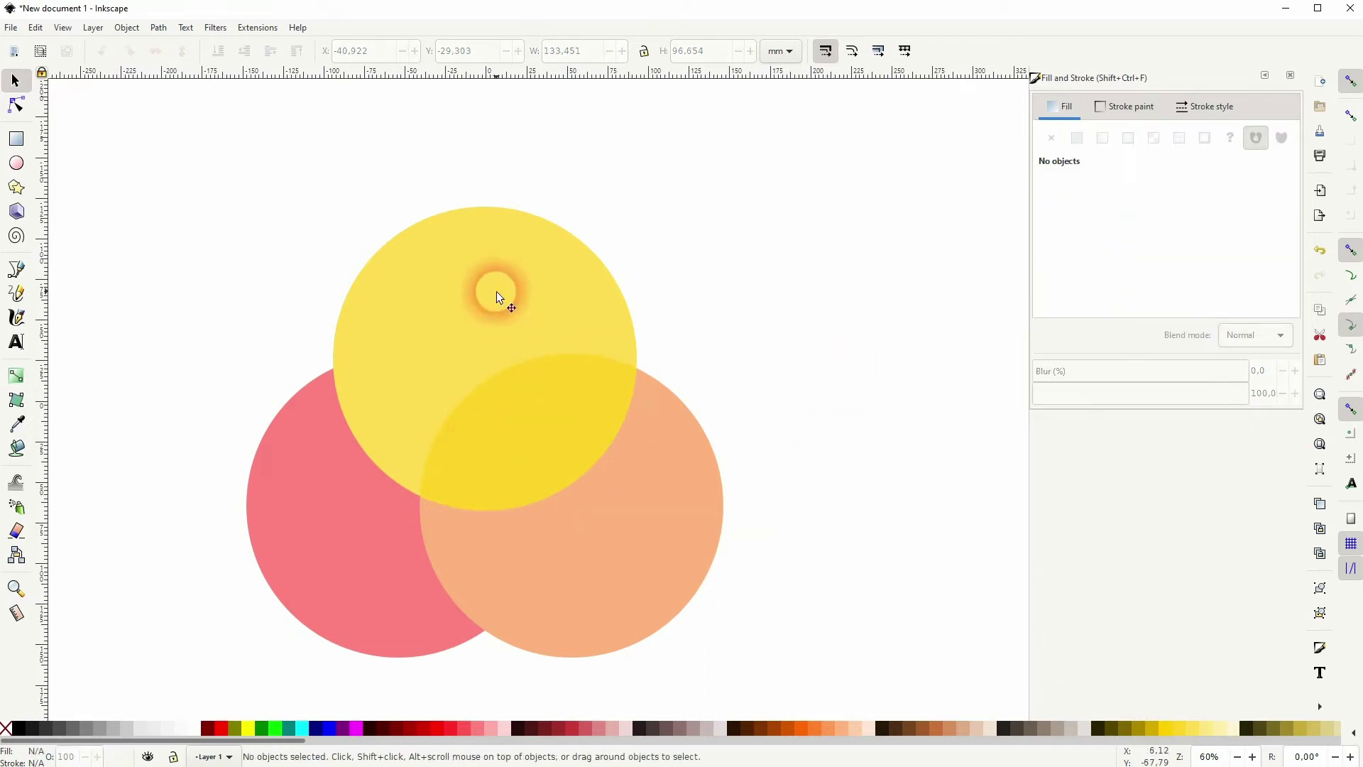
- Intersect the yellow and red circles and fill the lens darker red #FF5555
left_click(327, 534)
key("Home")
left_click(526, 274)
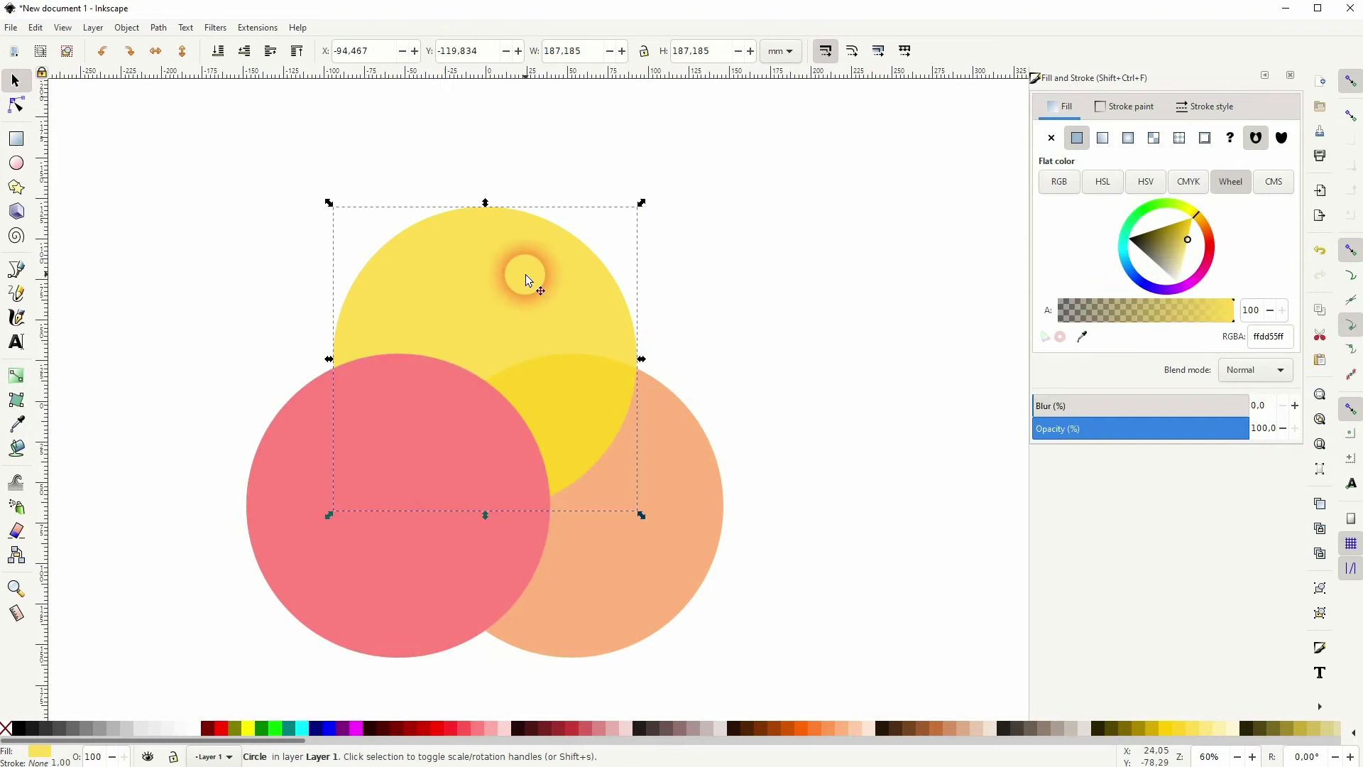
key("Home")
left_click(335, 557, "shift")
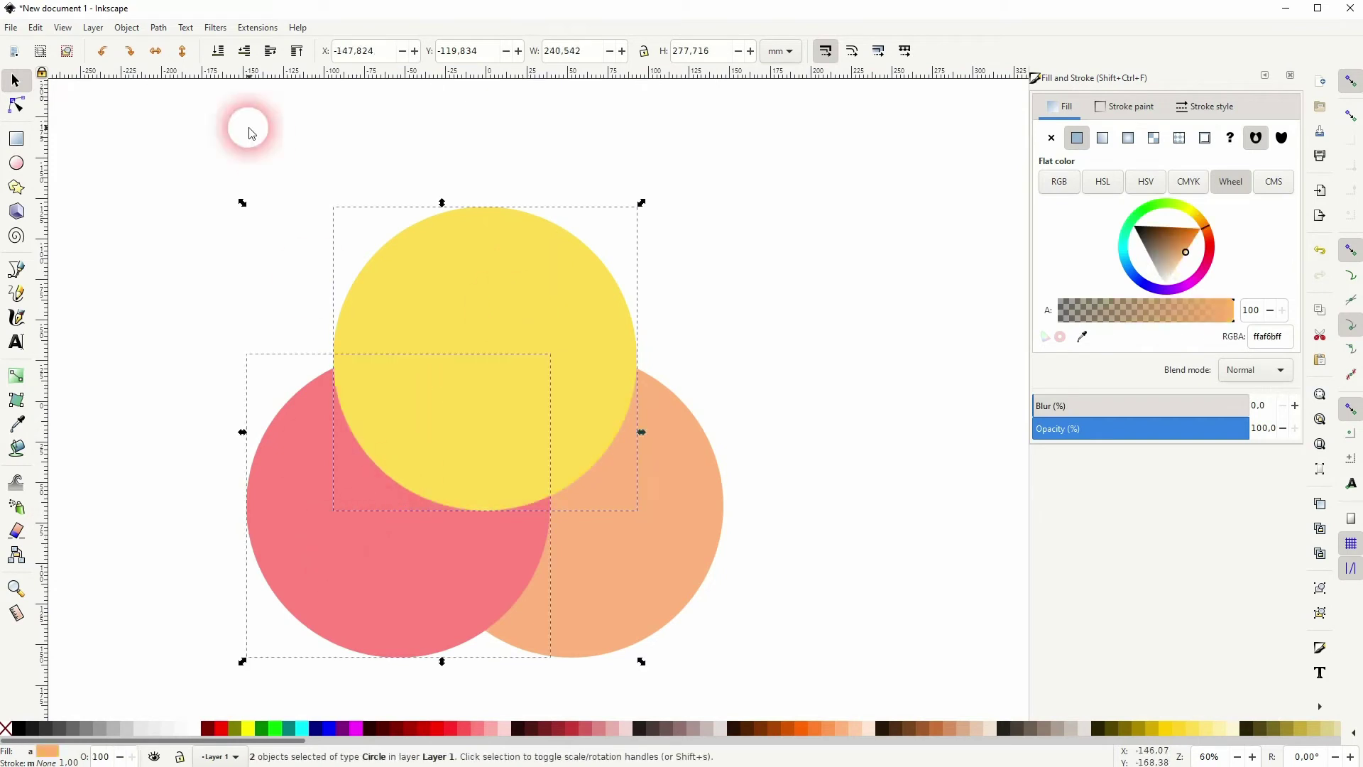
left_click(158, 27)
left_click(202, 128)
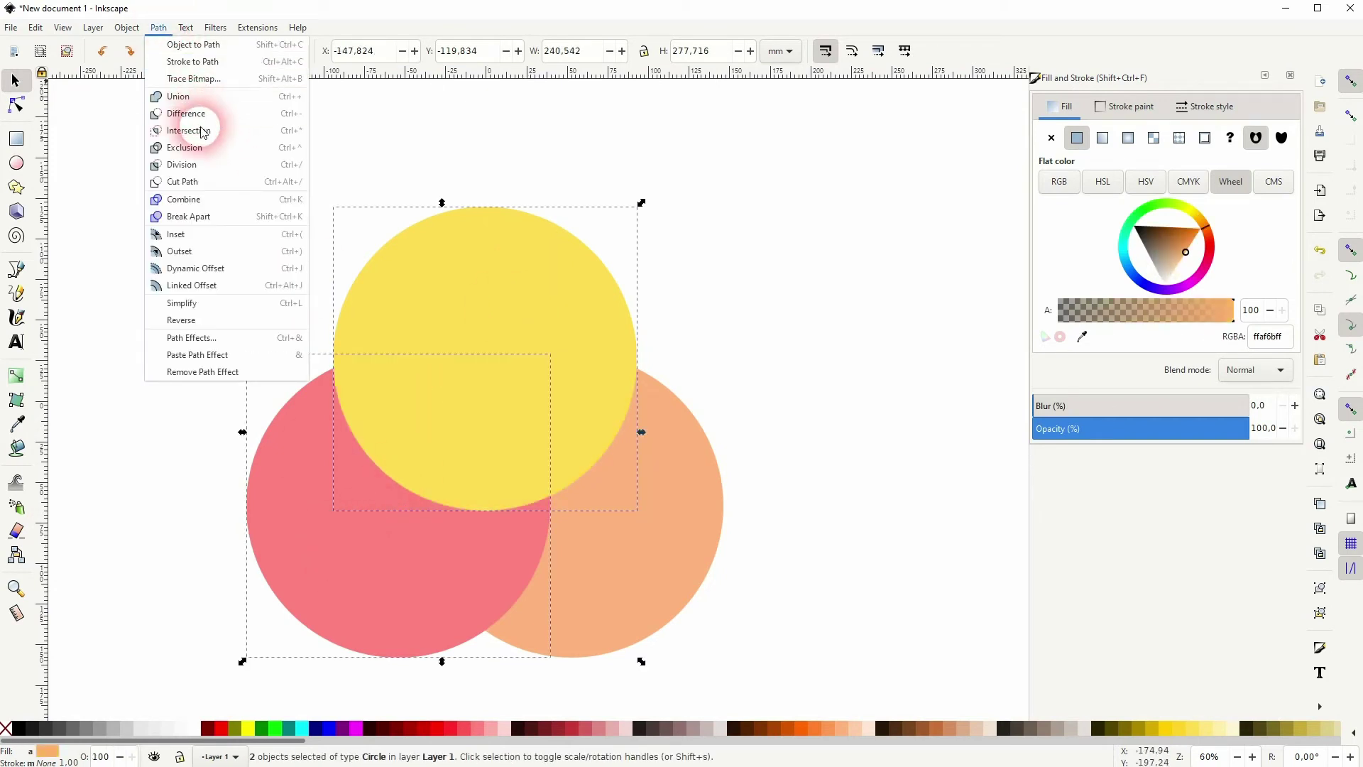
left_click(458, 723)
left_click(774, 488)
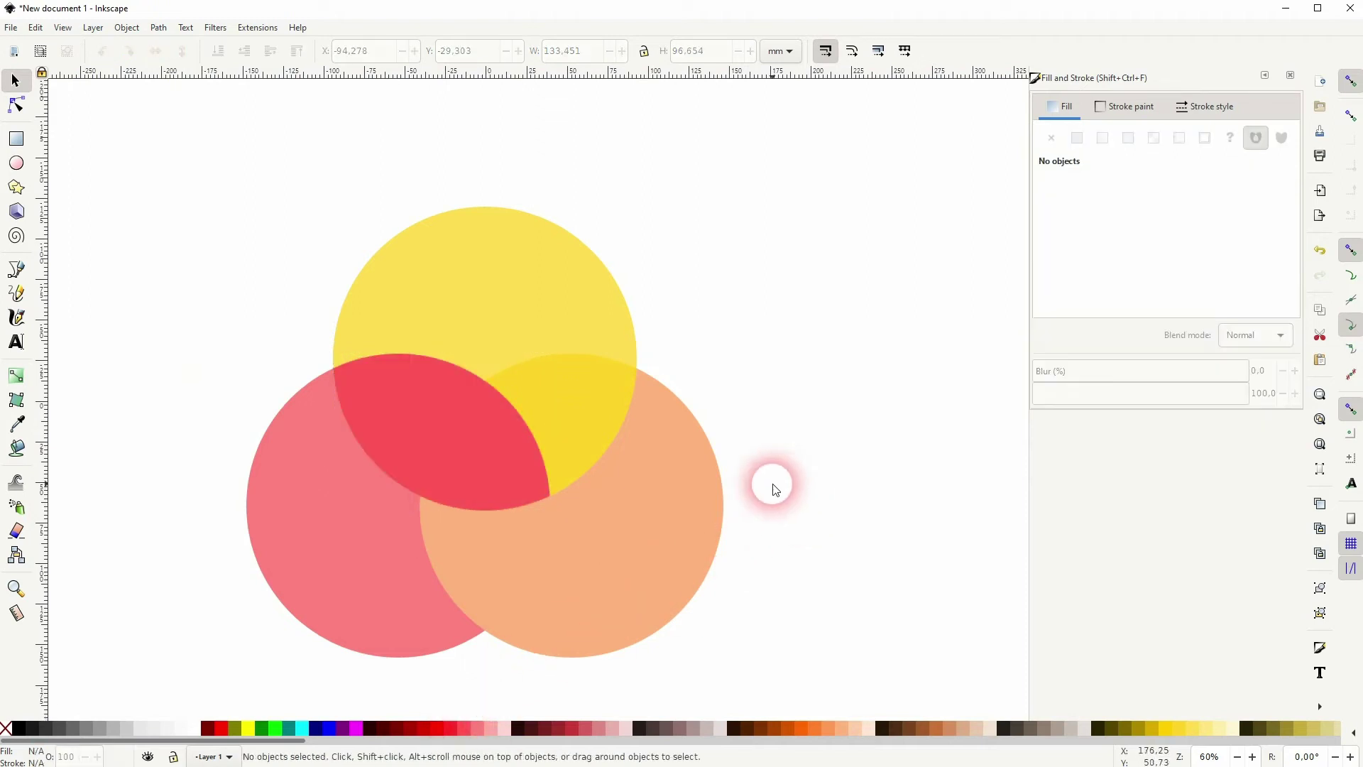
left_click(519, 453)
left_click(588, 556)
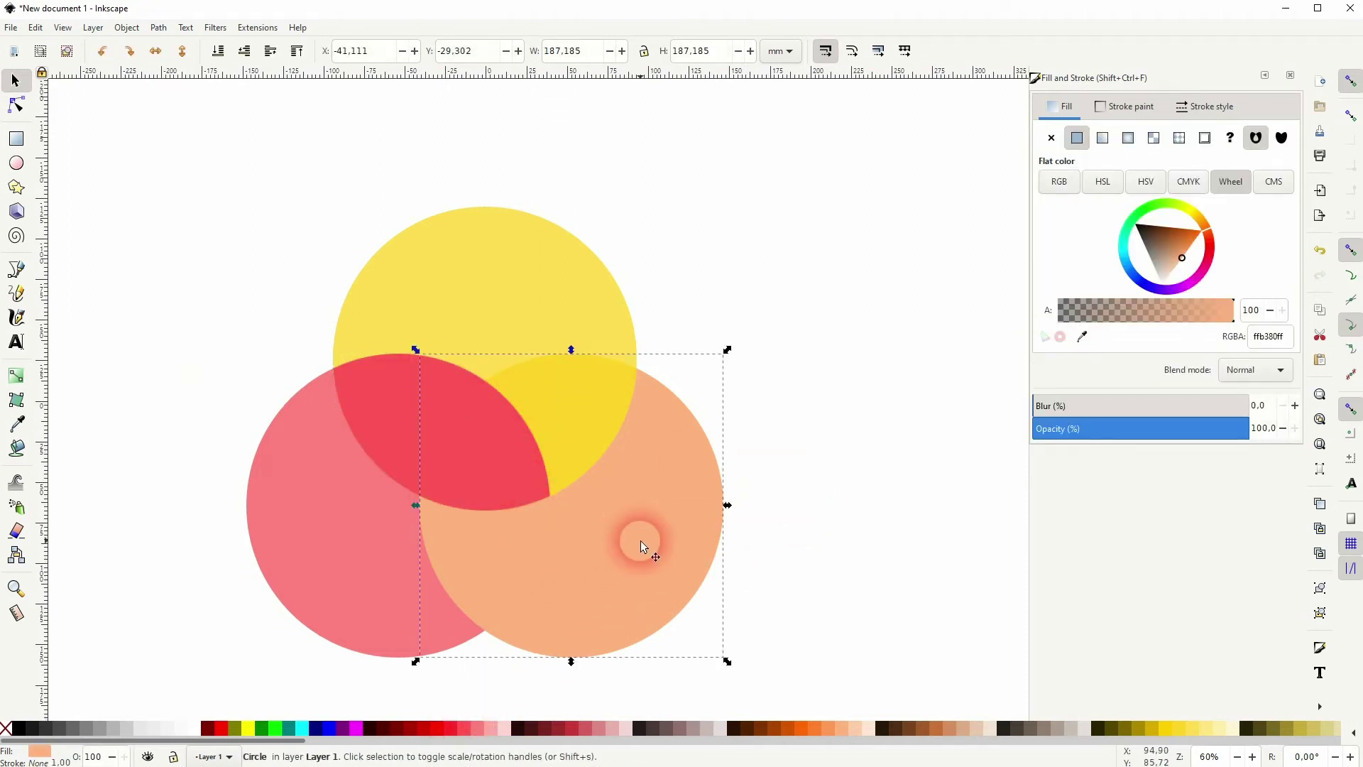
- Intersect the red and orange circles with Path > Intersection and fill the lens #FF7F2A
key("Home")
left_click(340, 593)
key("Home")
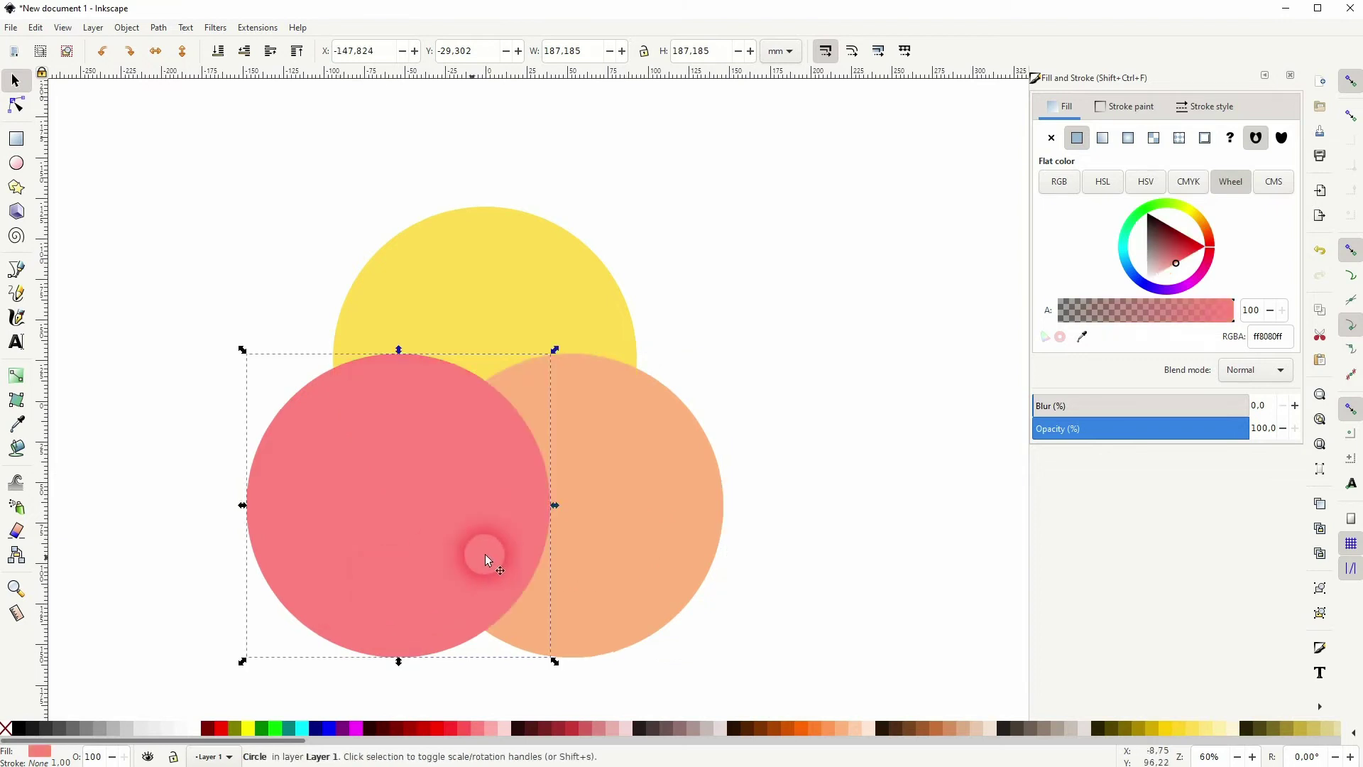
left_click(705, 495, "shift")
left_click(159, 27)
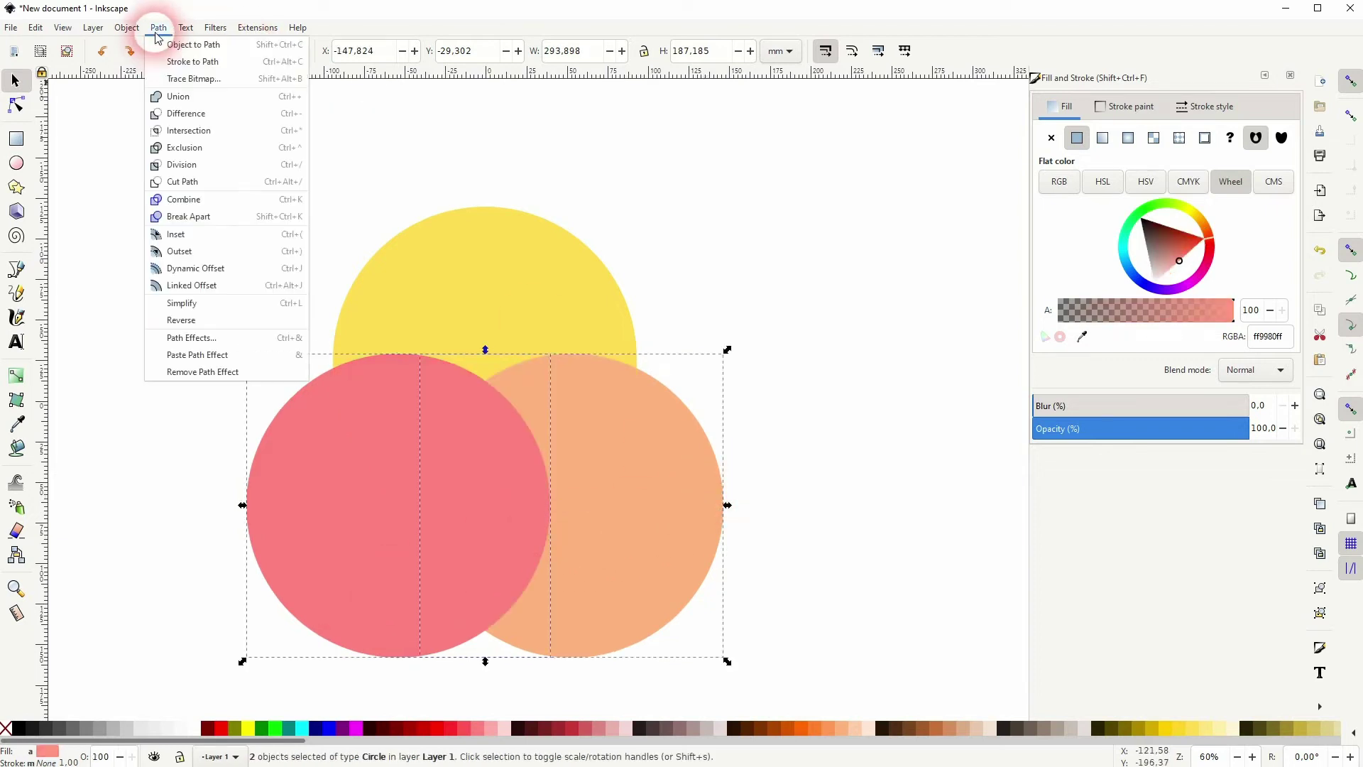
left_click(222, 135)
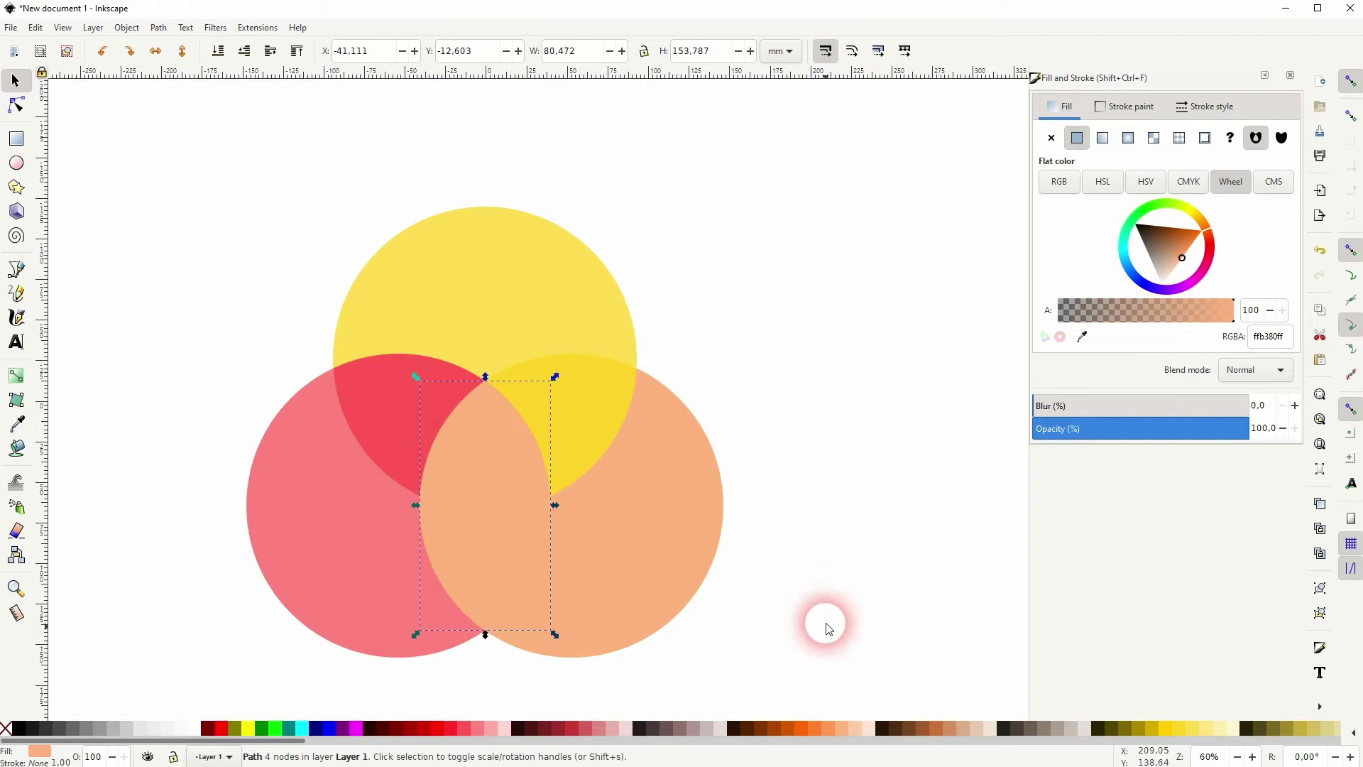
left_click(808, 727)
left_click(779, 541)
left_click(393, 504)
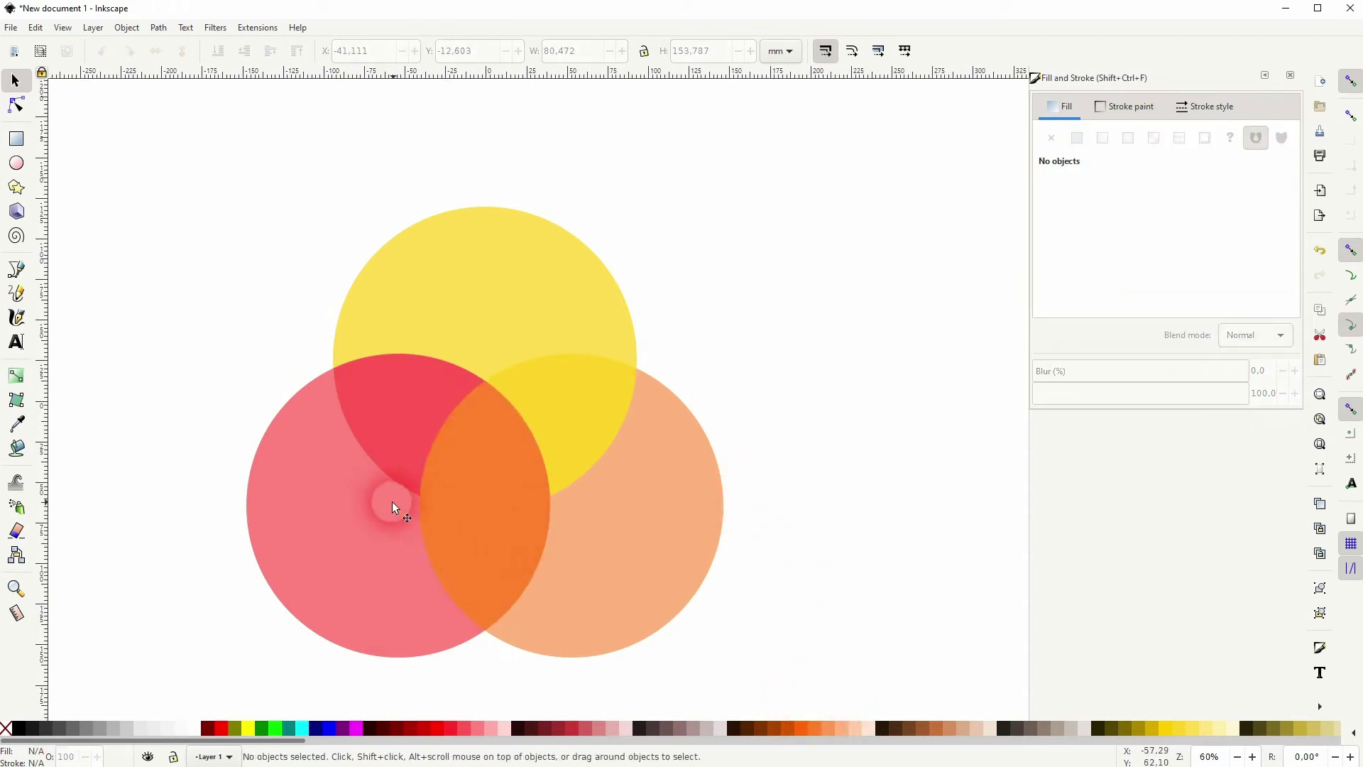
left_click(633, 572)
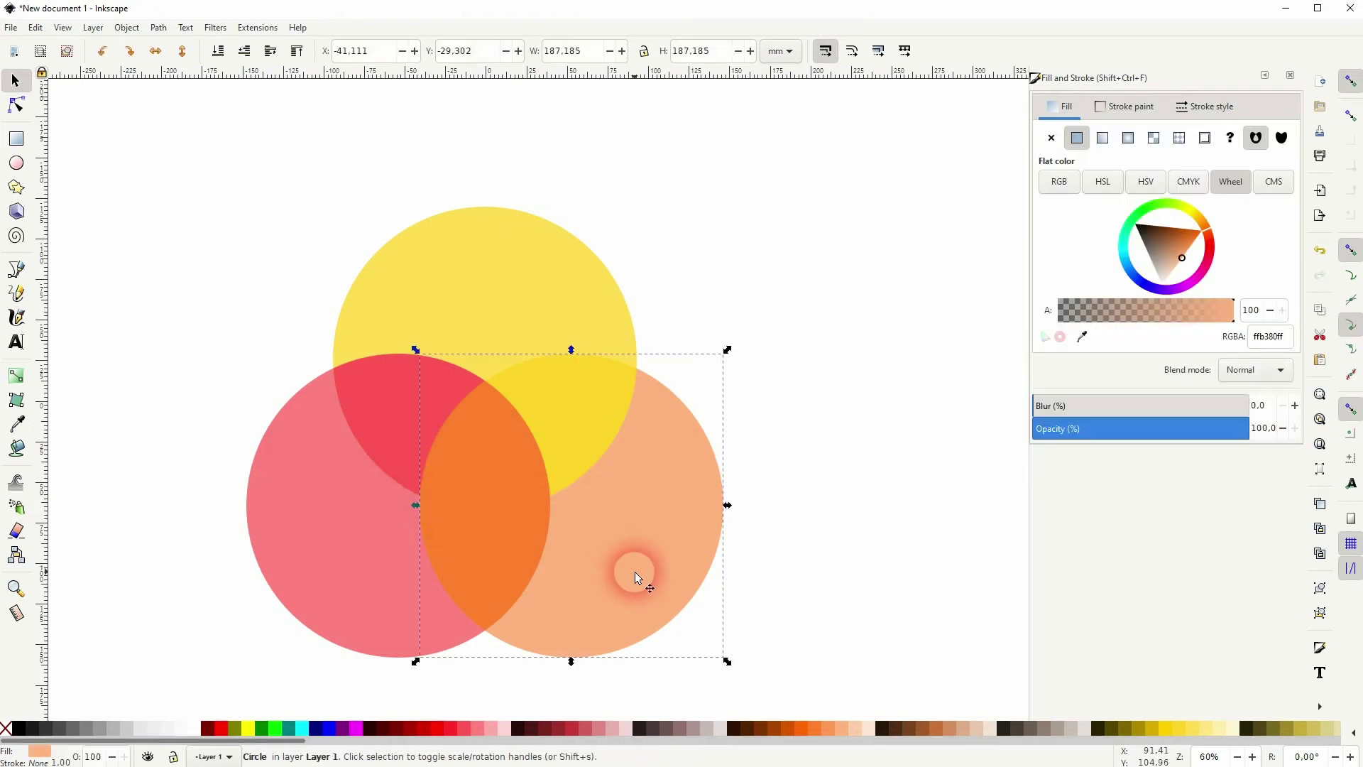
left_click(862, 414)
left_click(489, 511)
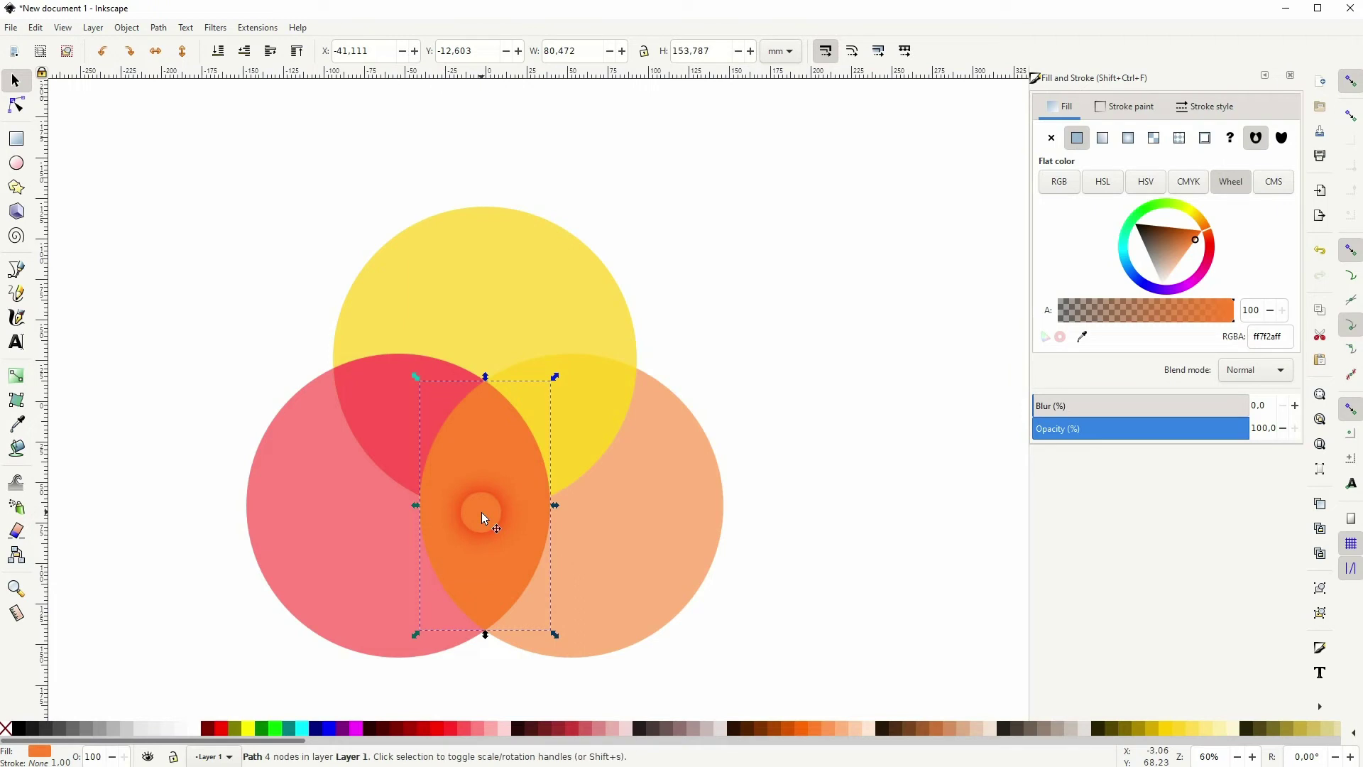
- Cut the yellow circle's area out of the red–orange lens with Path > Difference
left_click(524, 308)
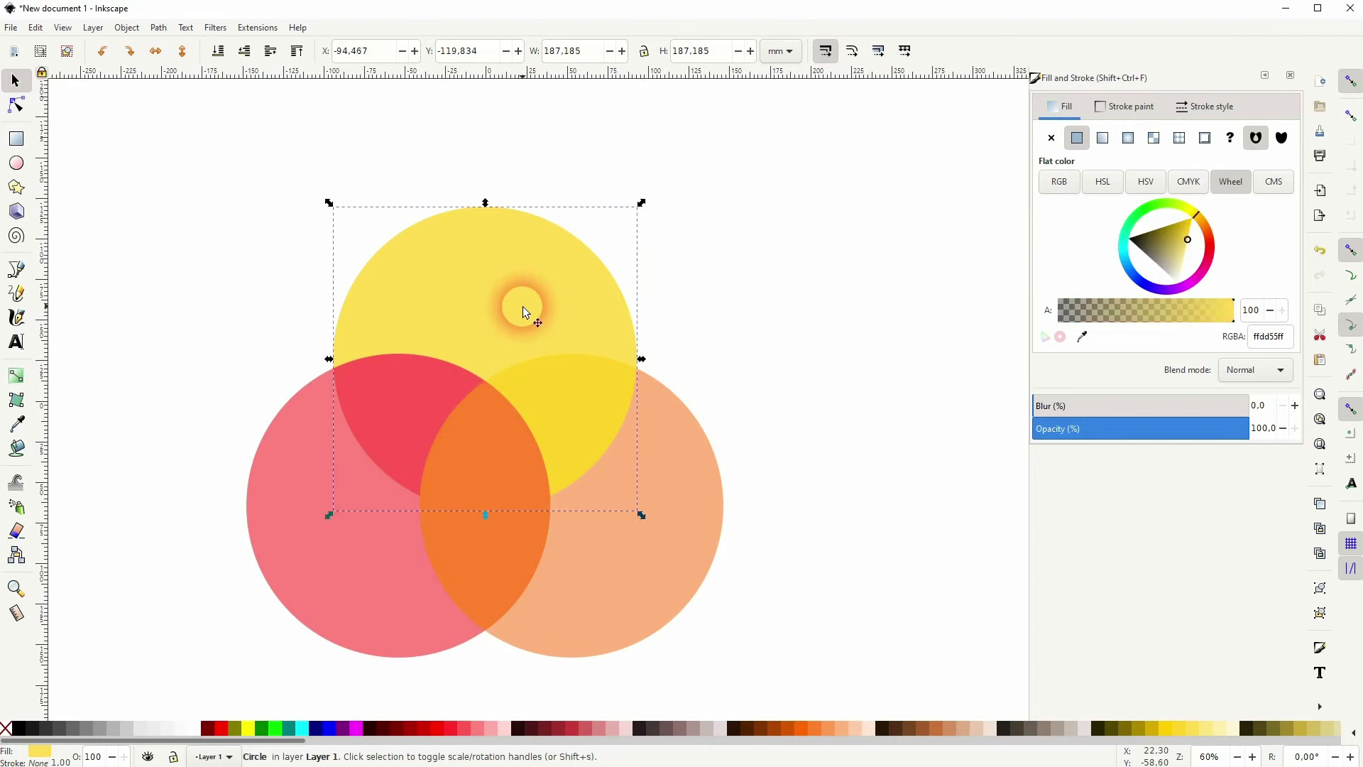
key("Home")
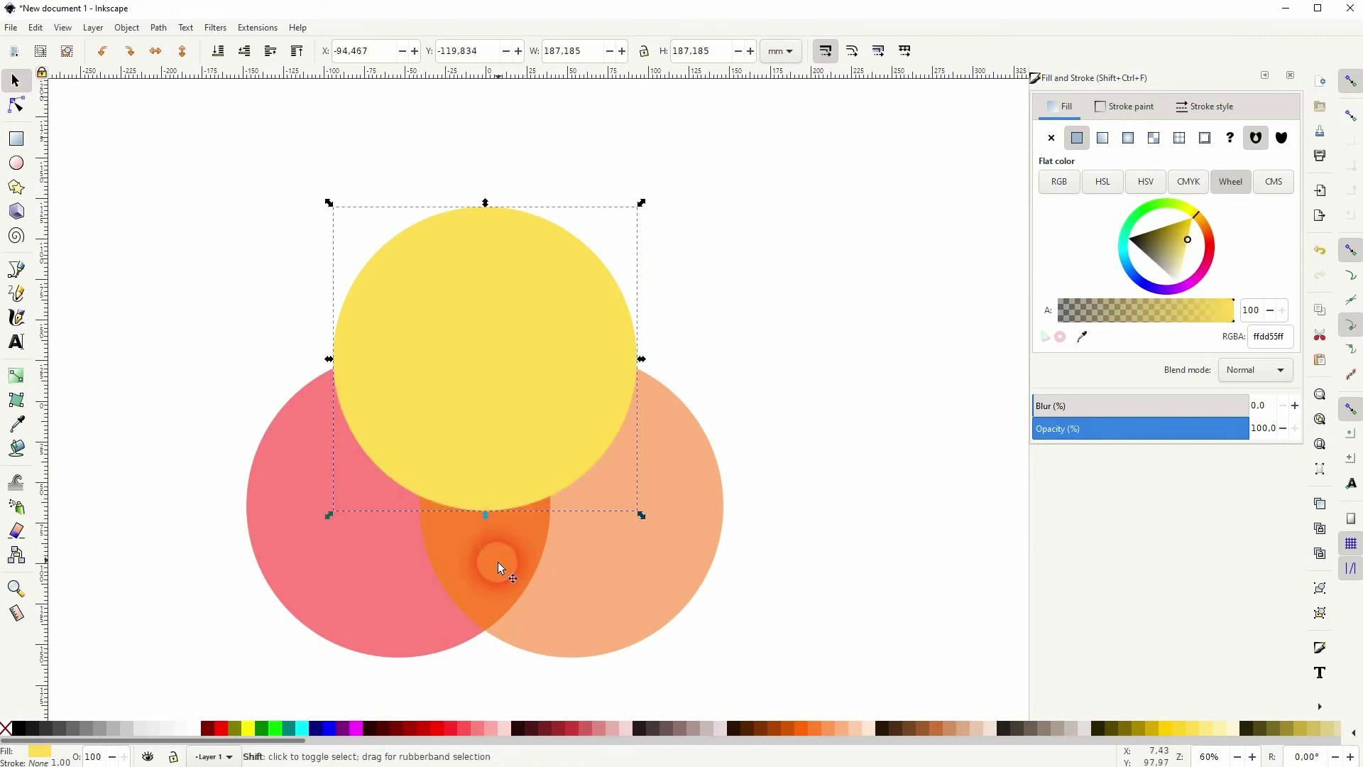
left_click(498, 564, "shift")
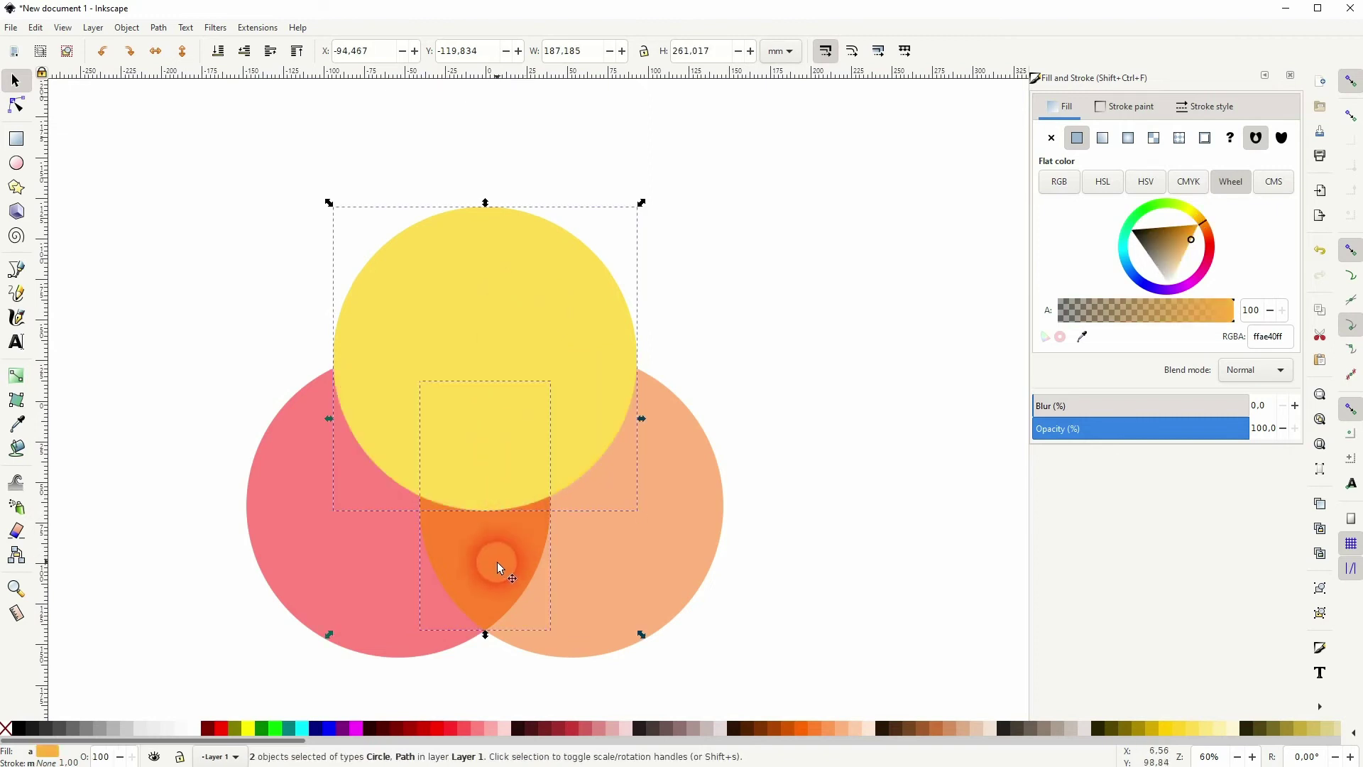
left_click(158, 27)
left_click(203, 117)
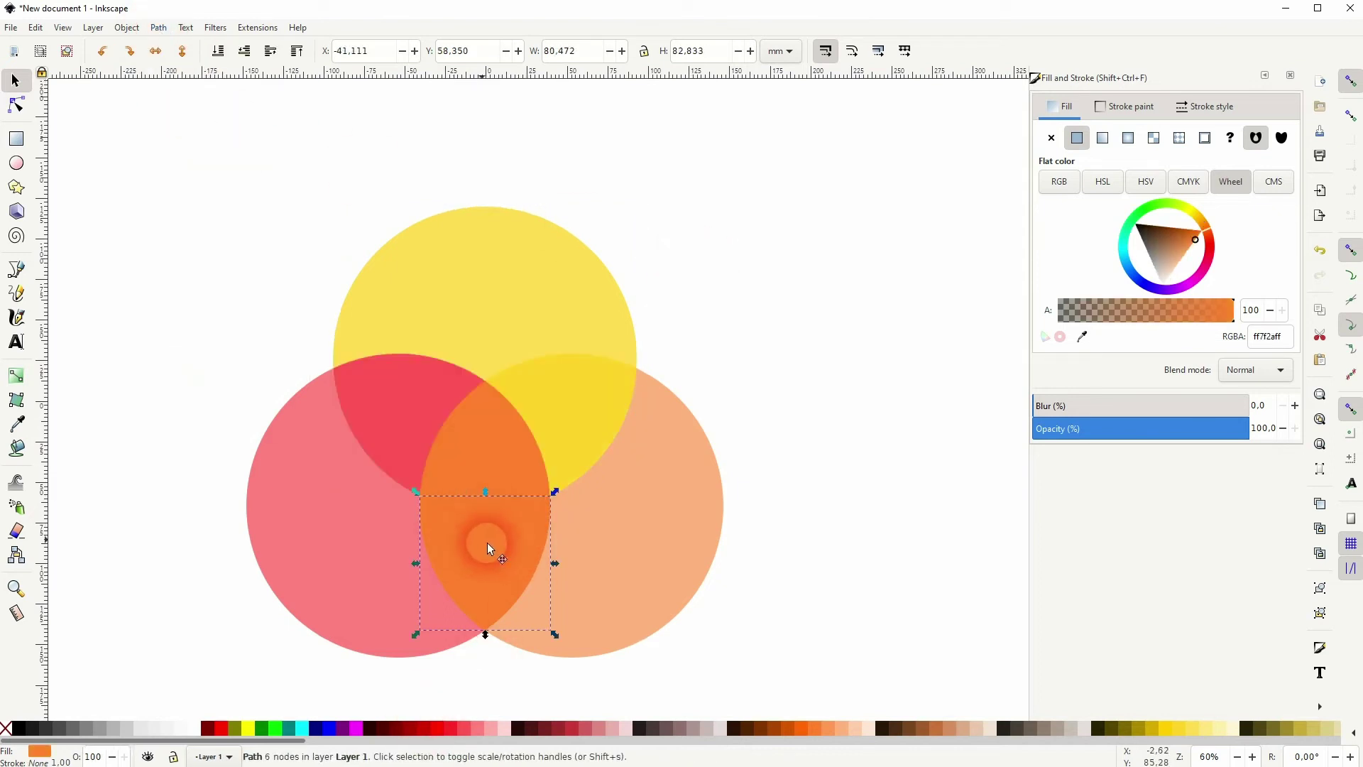
left_click_drag(488, 543, 867, 564)
key("ctrl+z")
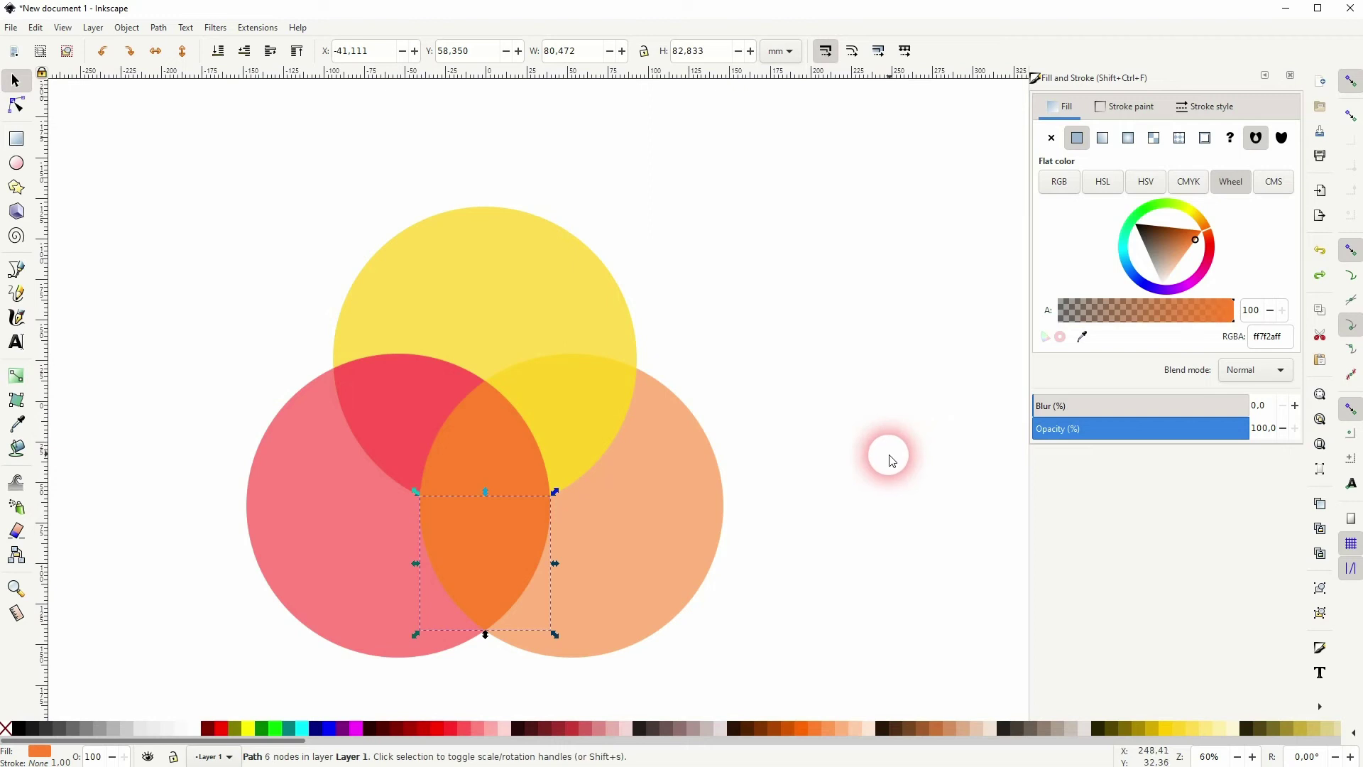
- Fill the remaining lower lens pure red #FF0000
left_click(770, 724)
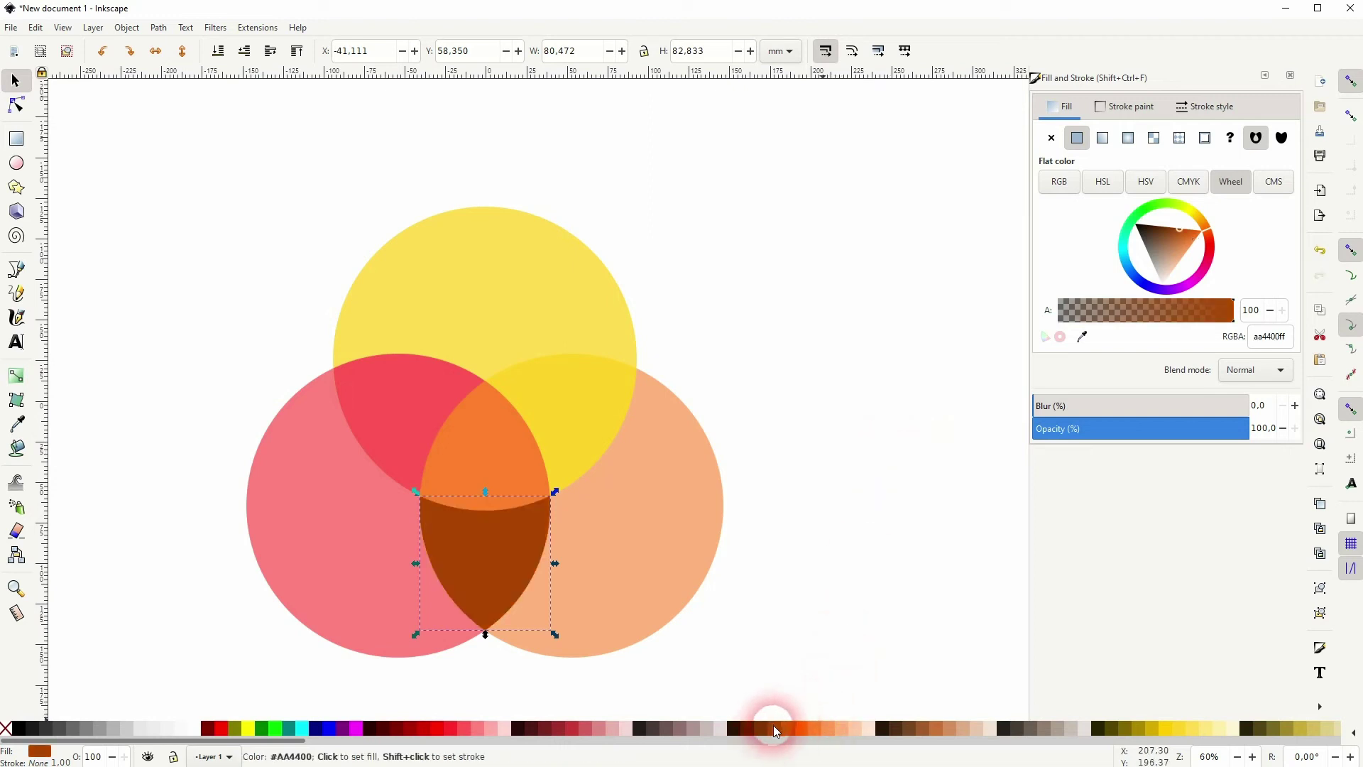
left_click(787, 725)
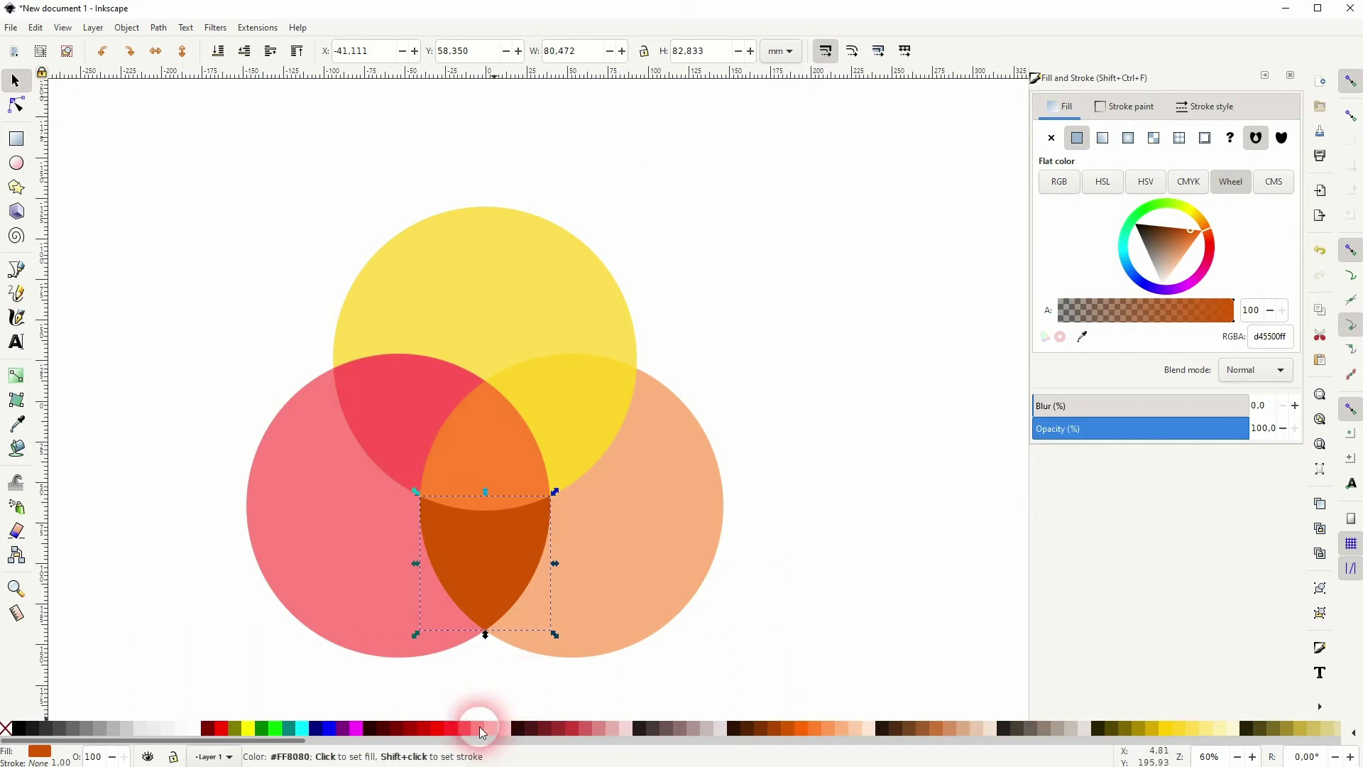
left_click(423, 728)
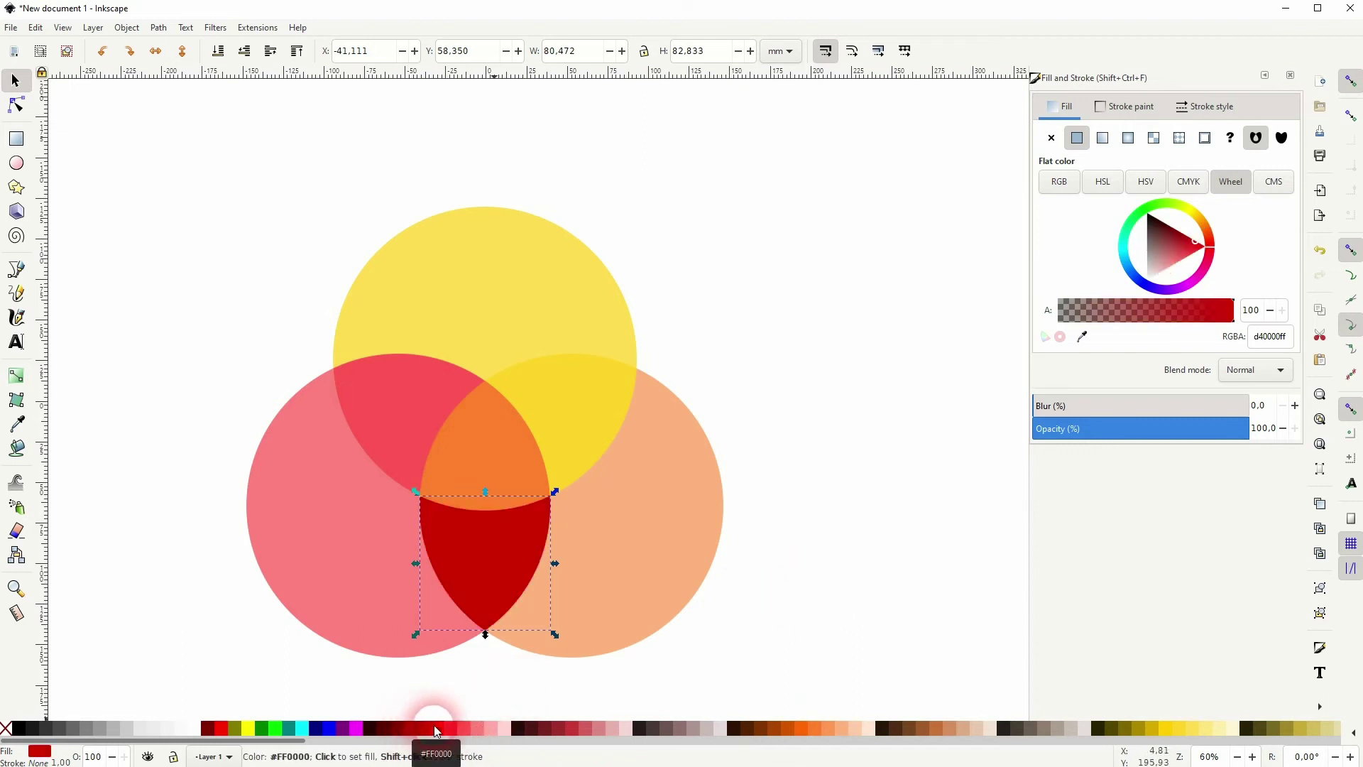
left_click(436, 727)
left_click(776, 523)
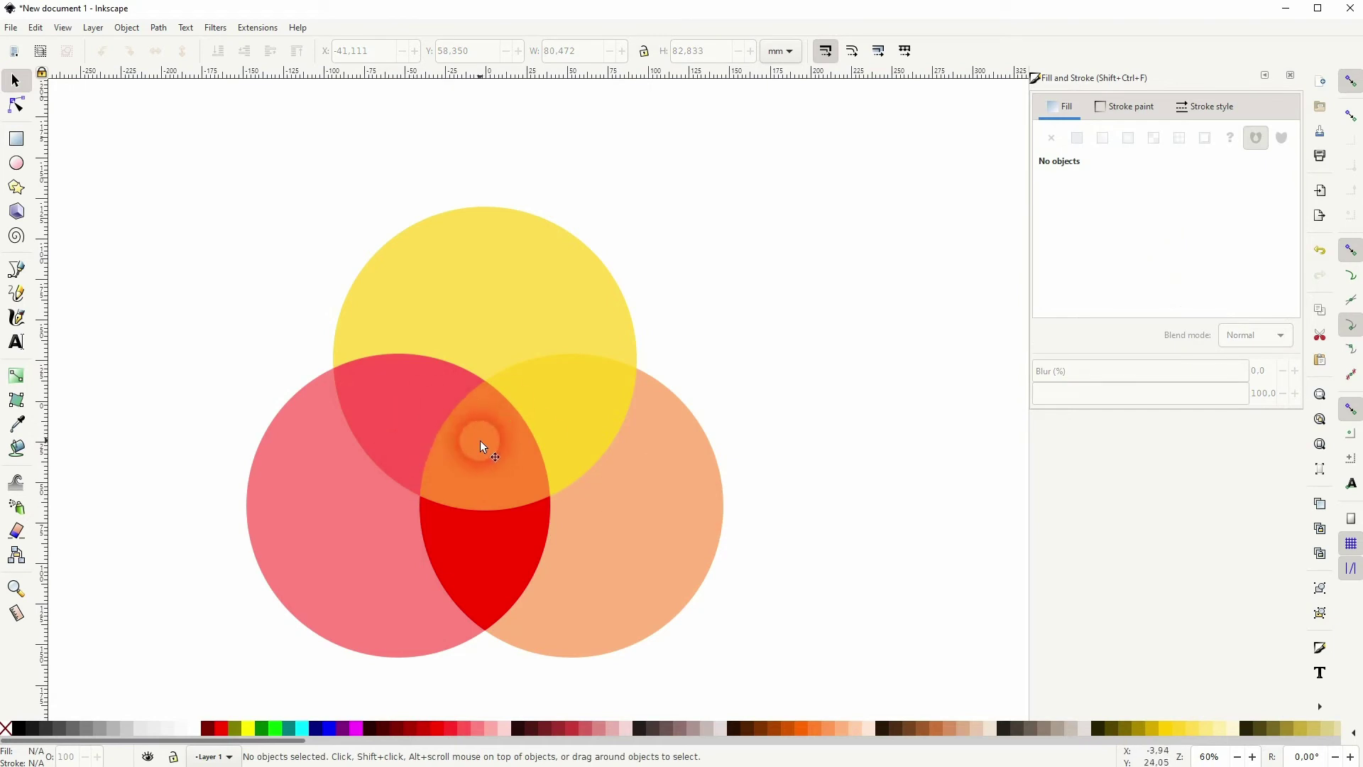
- Add the text 'YouTube', scale it to about a third and place it on the yellow circle
left_click(16, 342)
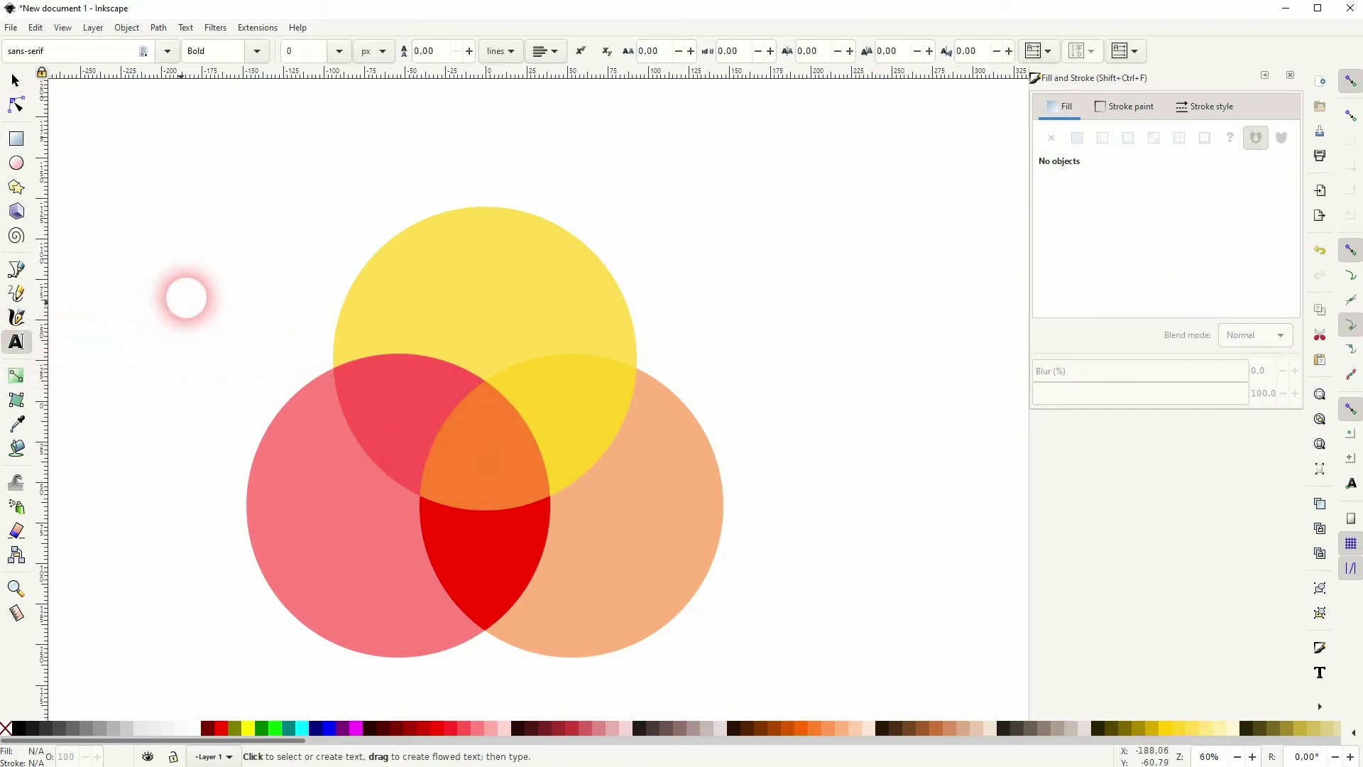
left_click(747, 241)
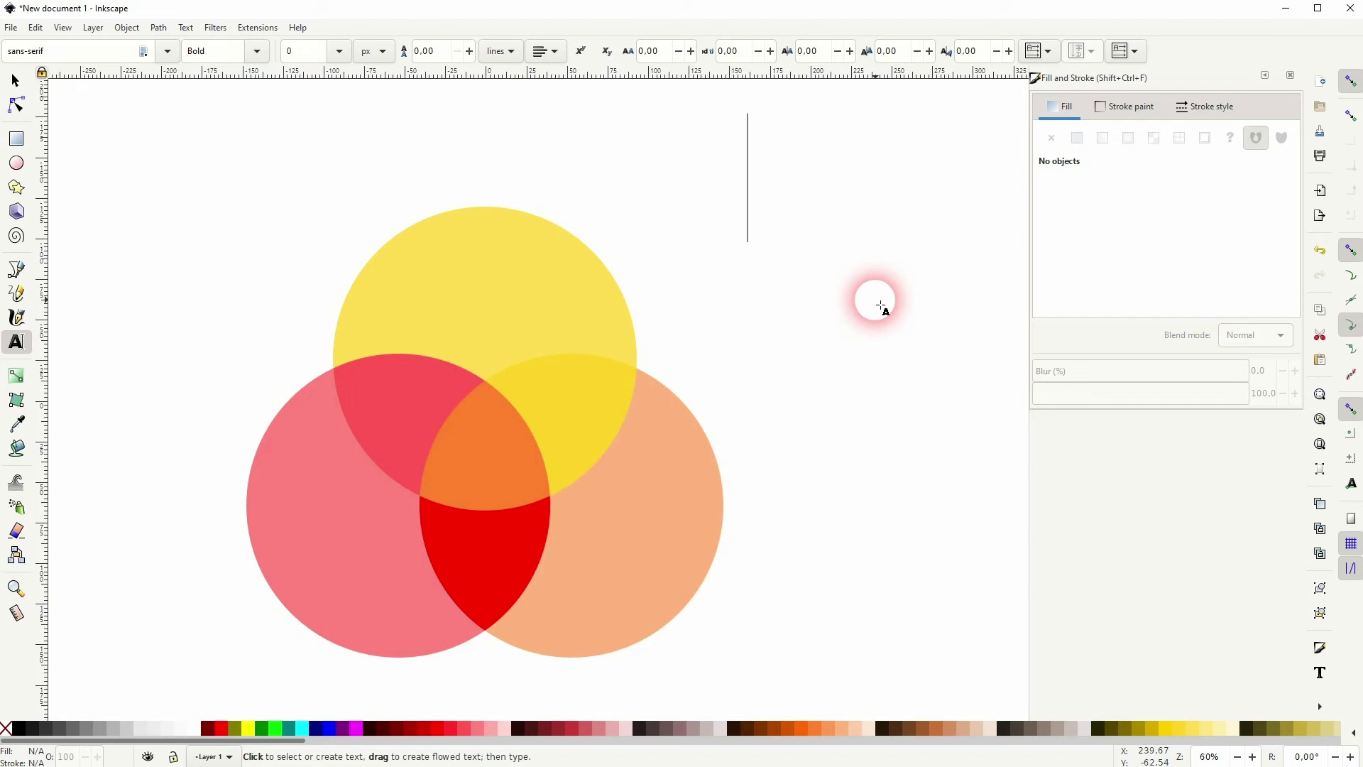
type("YouTube")
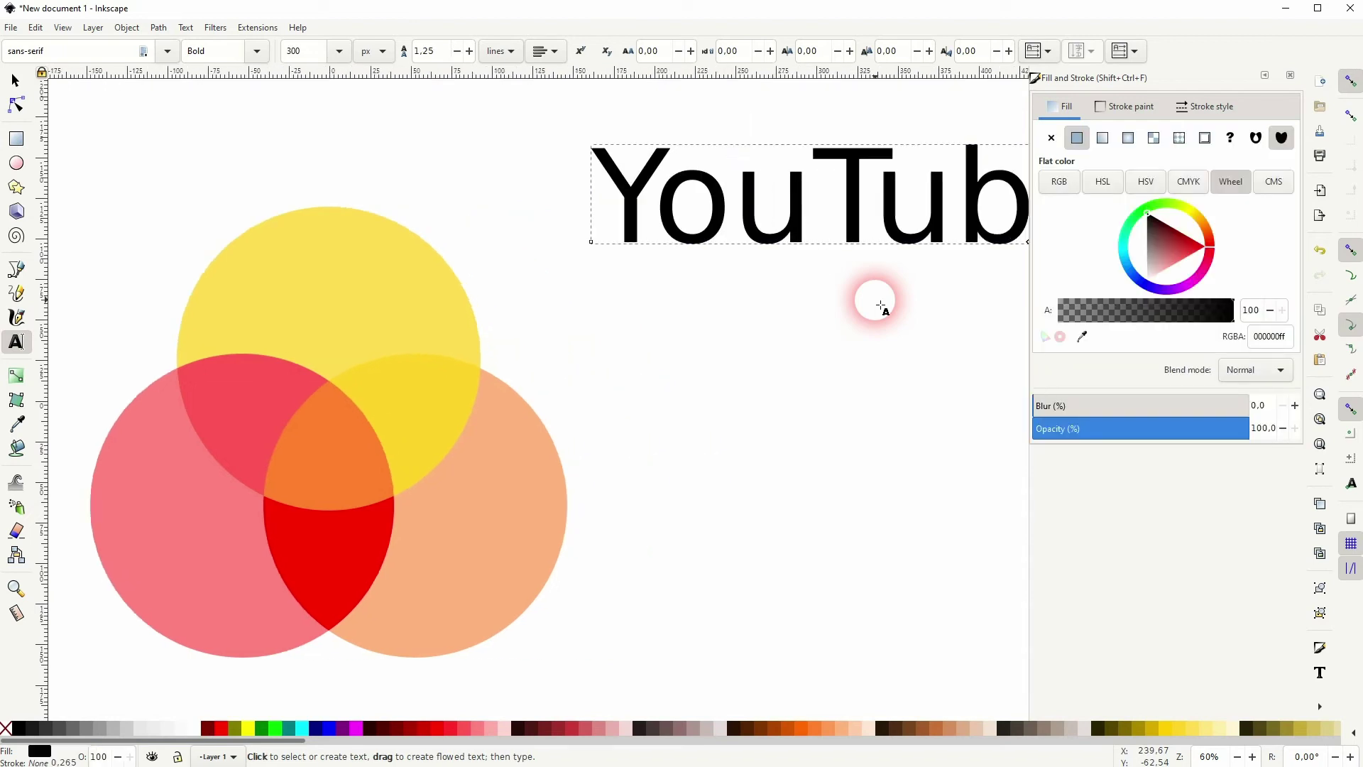
left_click(15, 81)
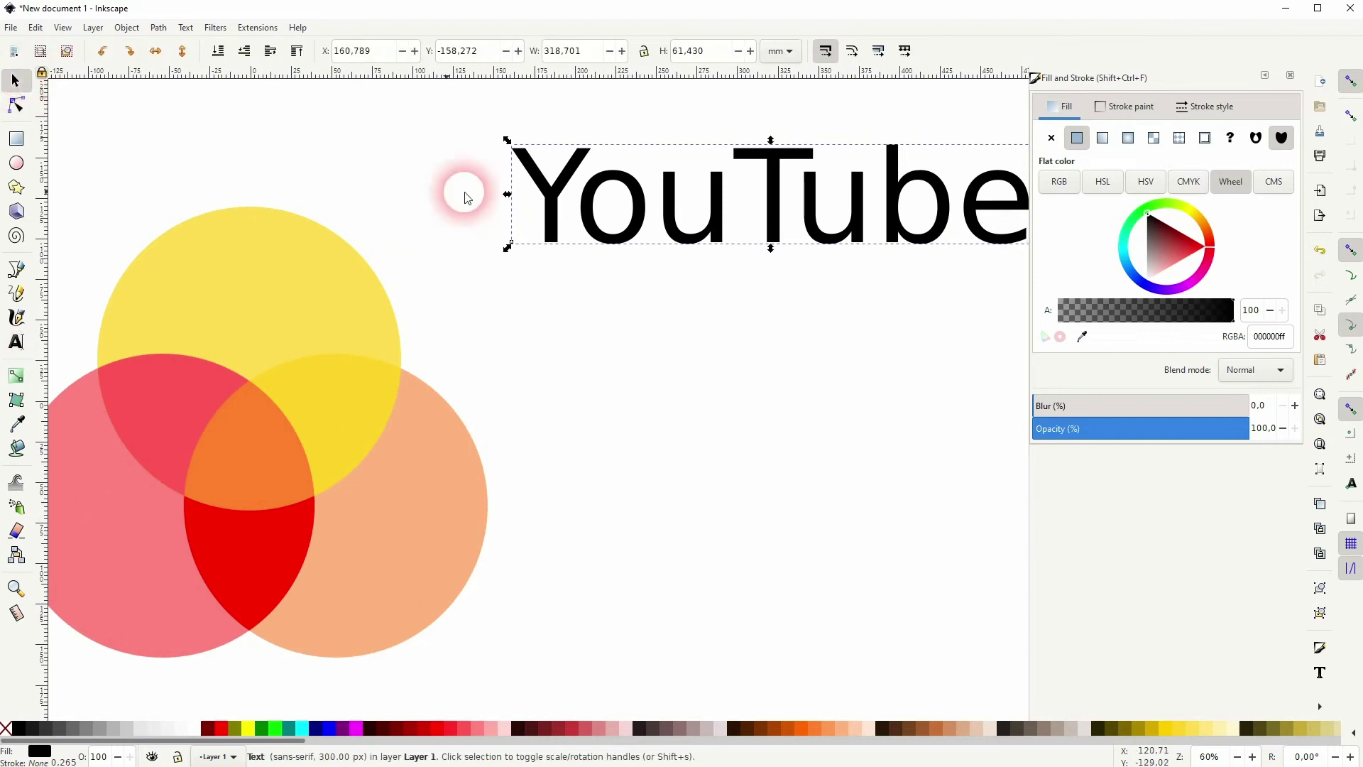
left_click_drag(507, 198, 862, 195)
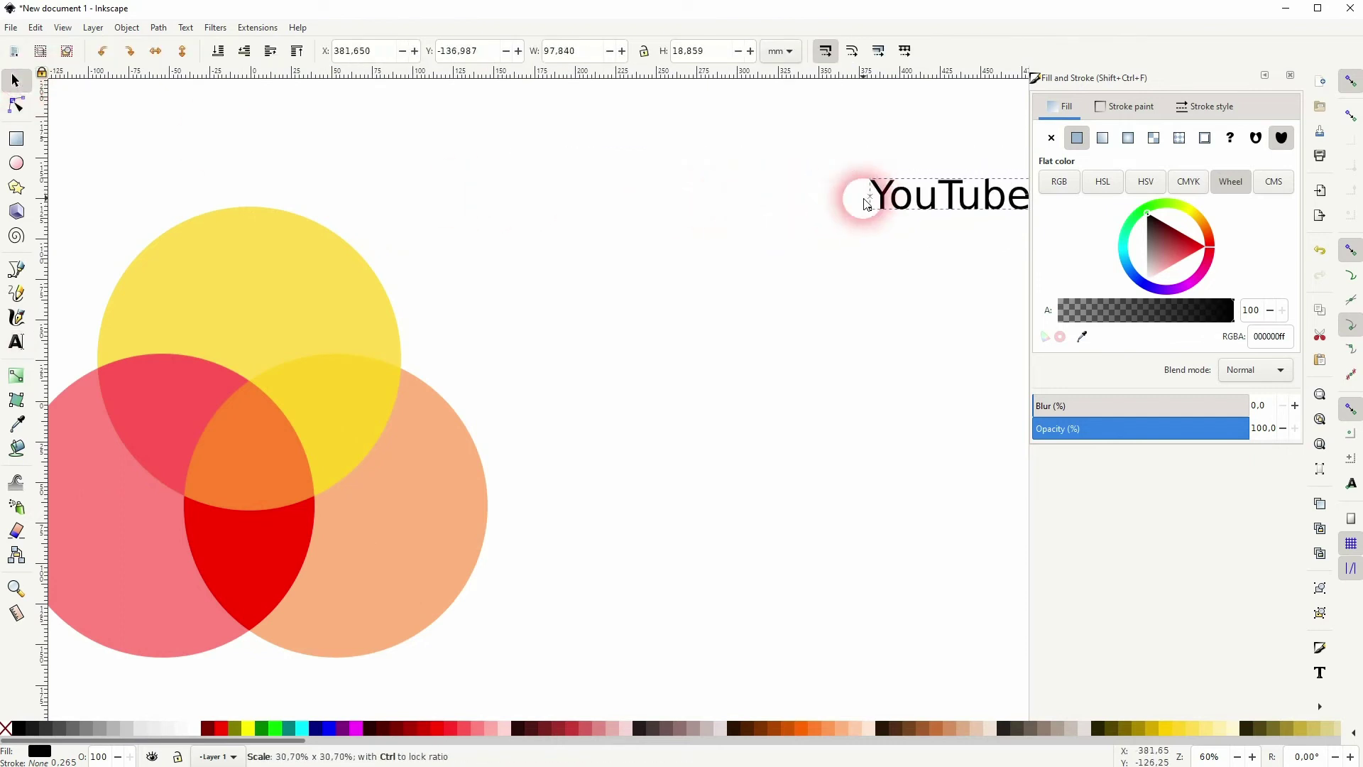
left_click_drag(967, 189, 269, 273)
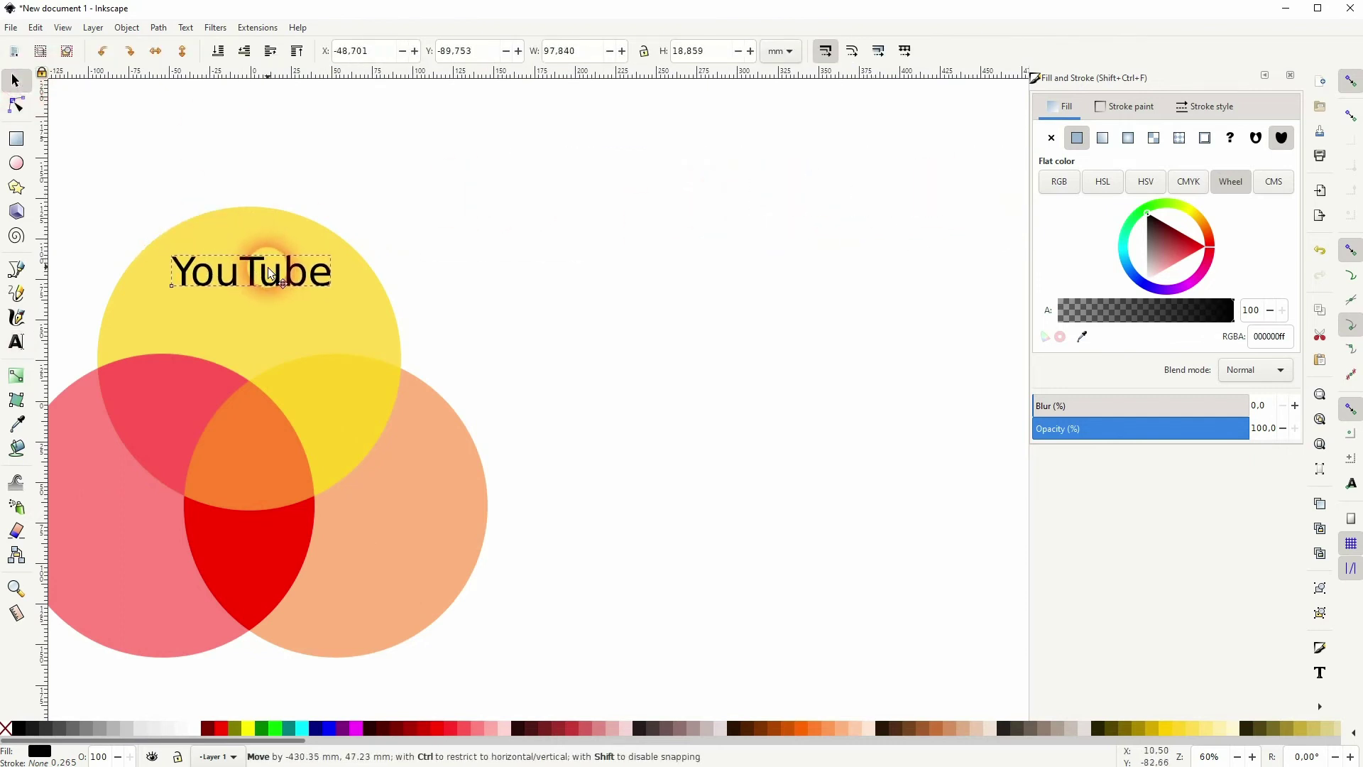
- Make the YouTube label white and add a copy on the red circle retyped as 'Twitter'
left_click(196, 727)
left_click_drag(270, 386, 516, 329)
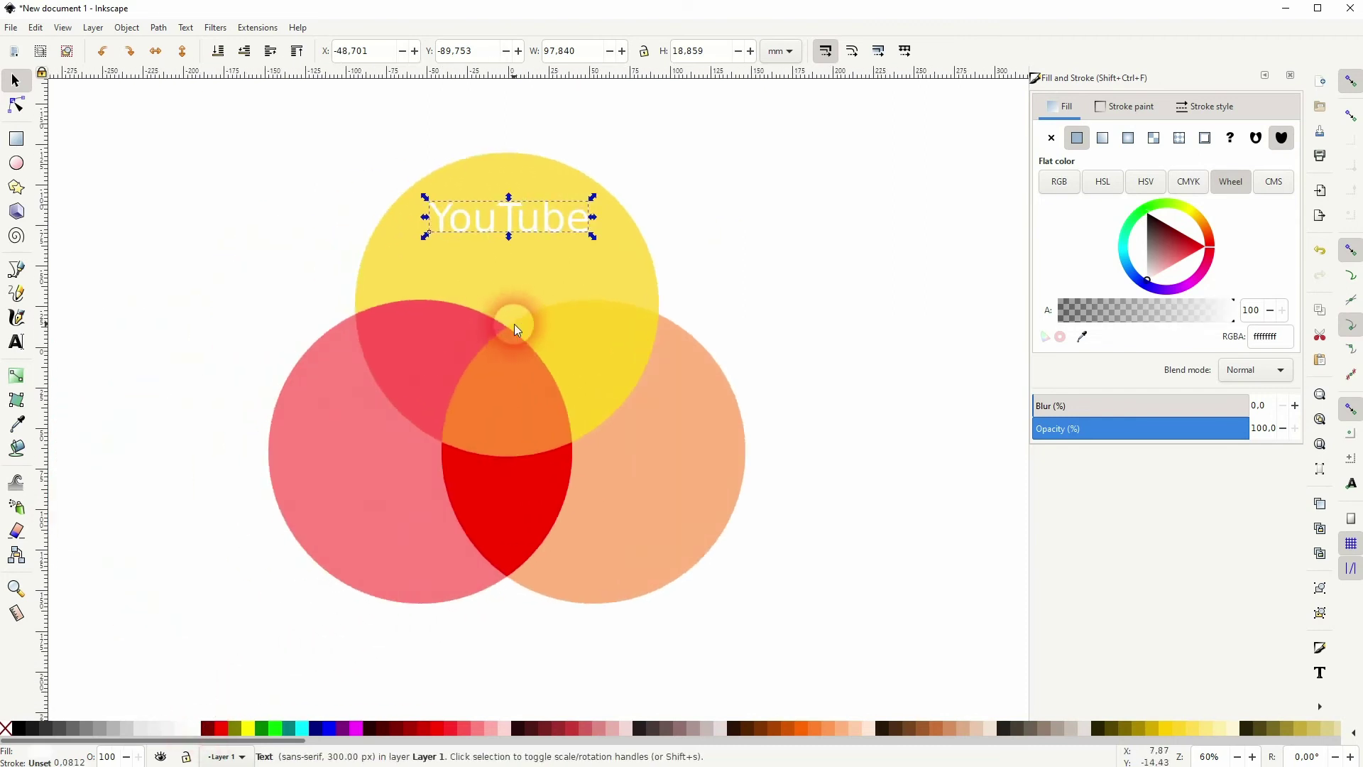
key("ctrl+d")
left_click_drag(485, 220, 343, 474)
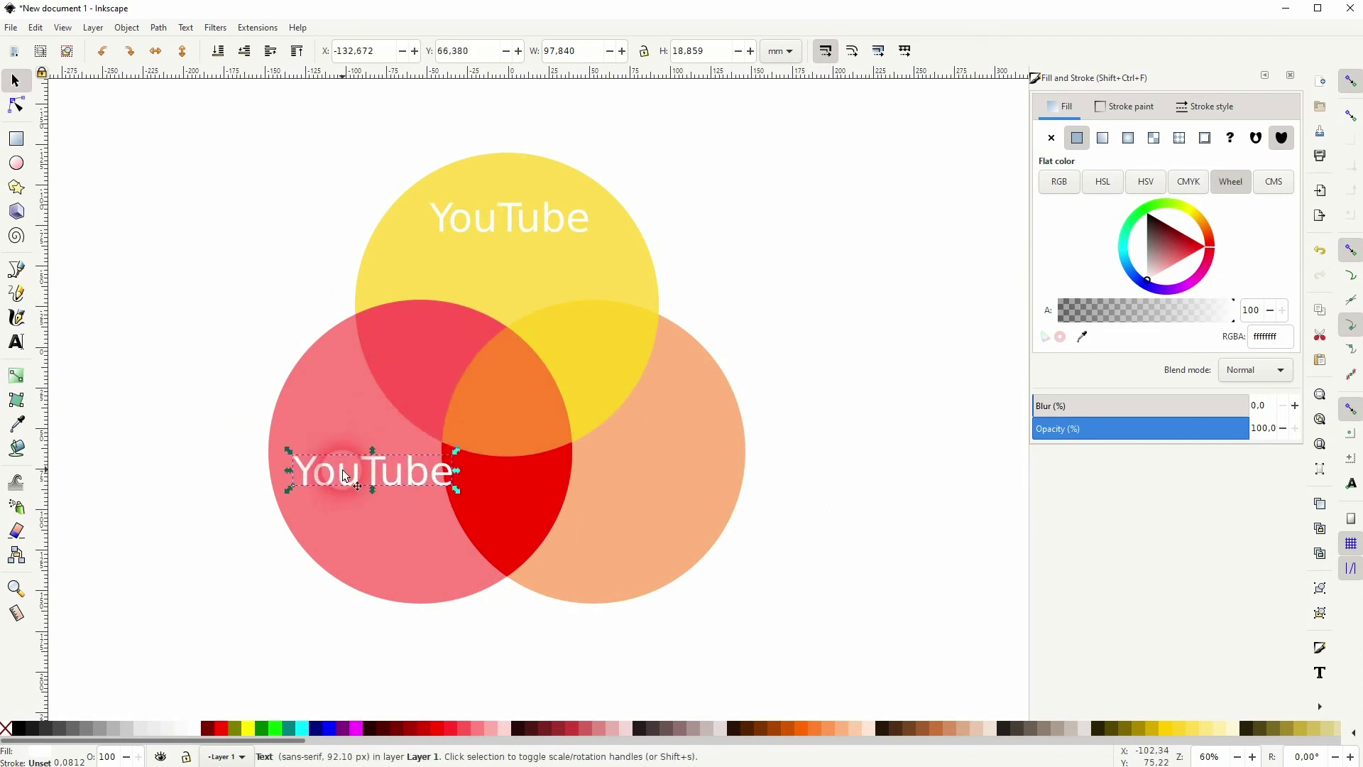
left_click(15, 342)
left_click(382, 477)
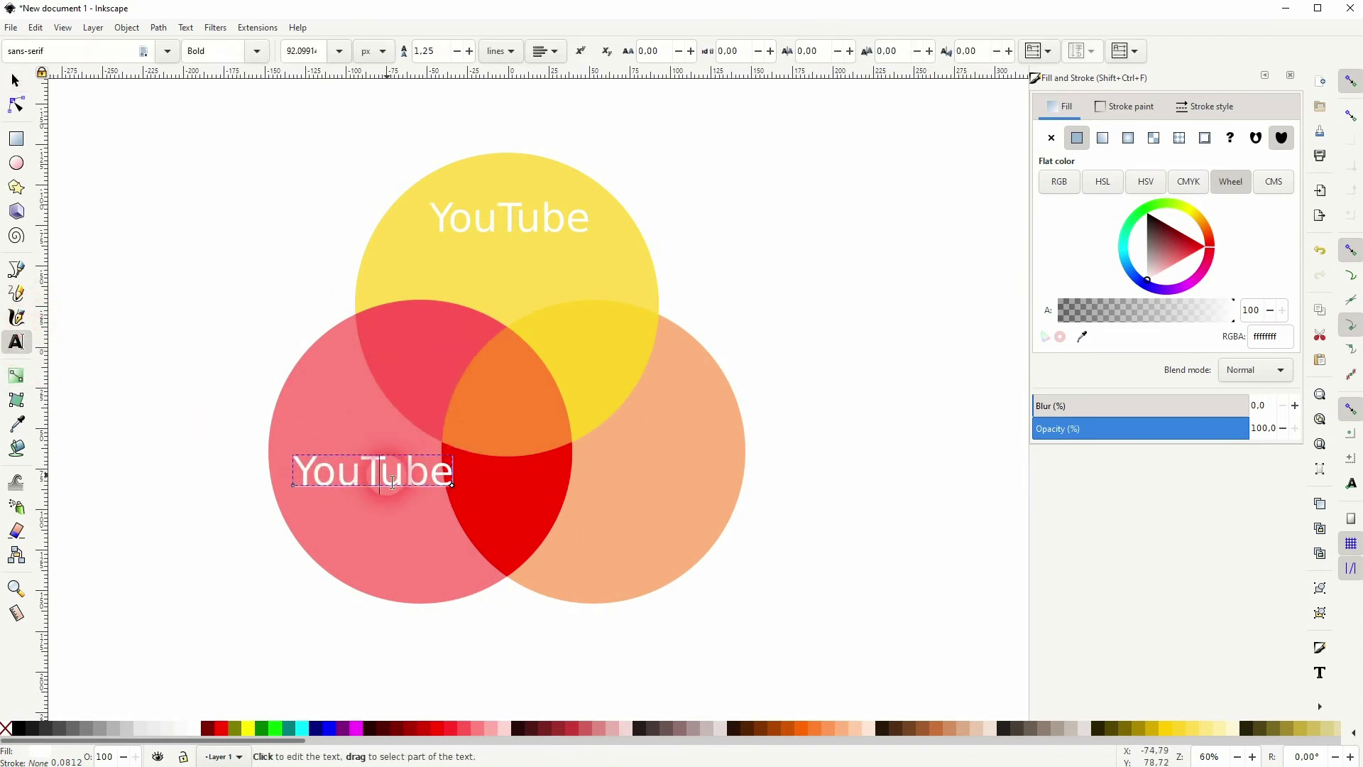
key("ctrl+a")
type("Twi")
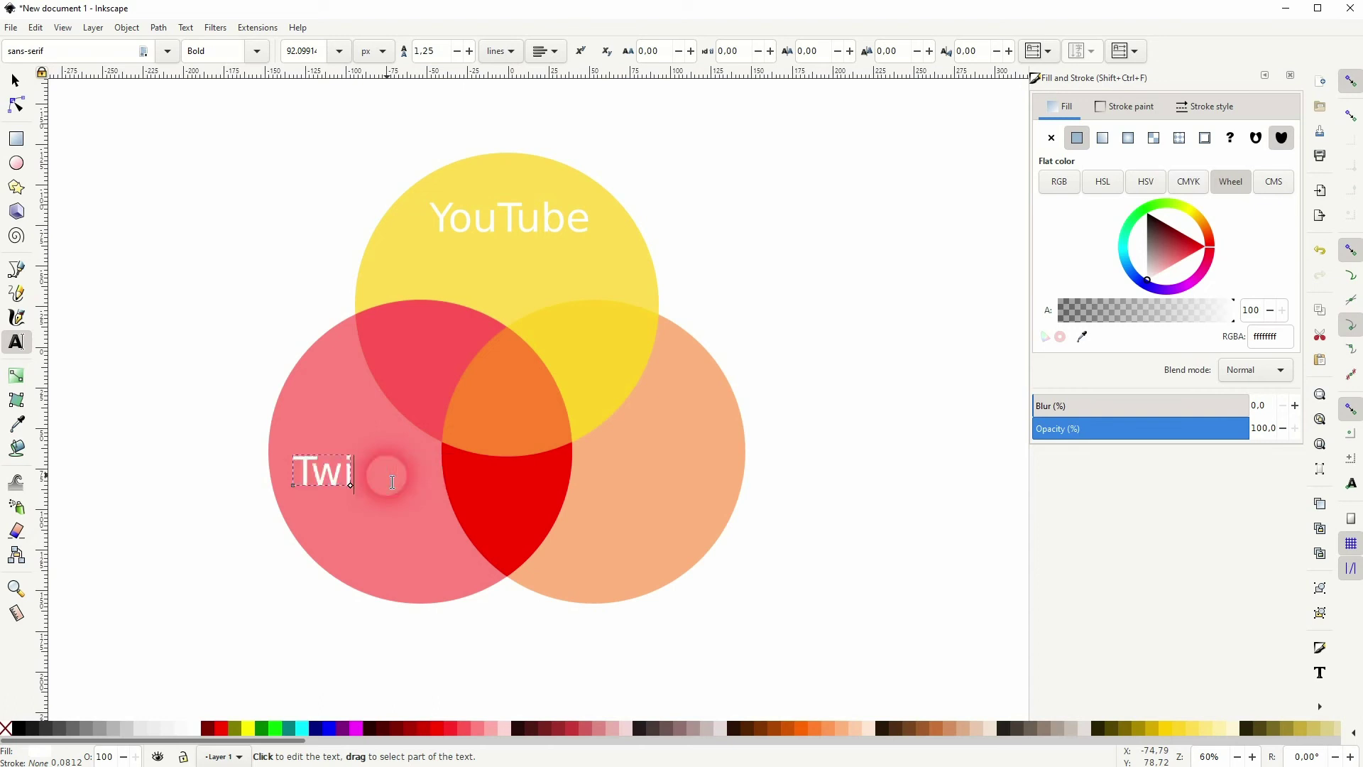
type("tter")
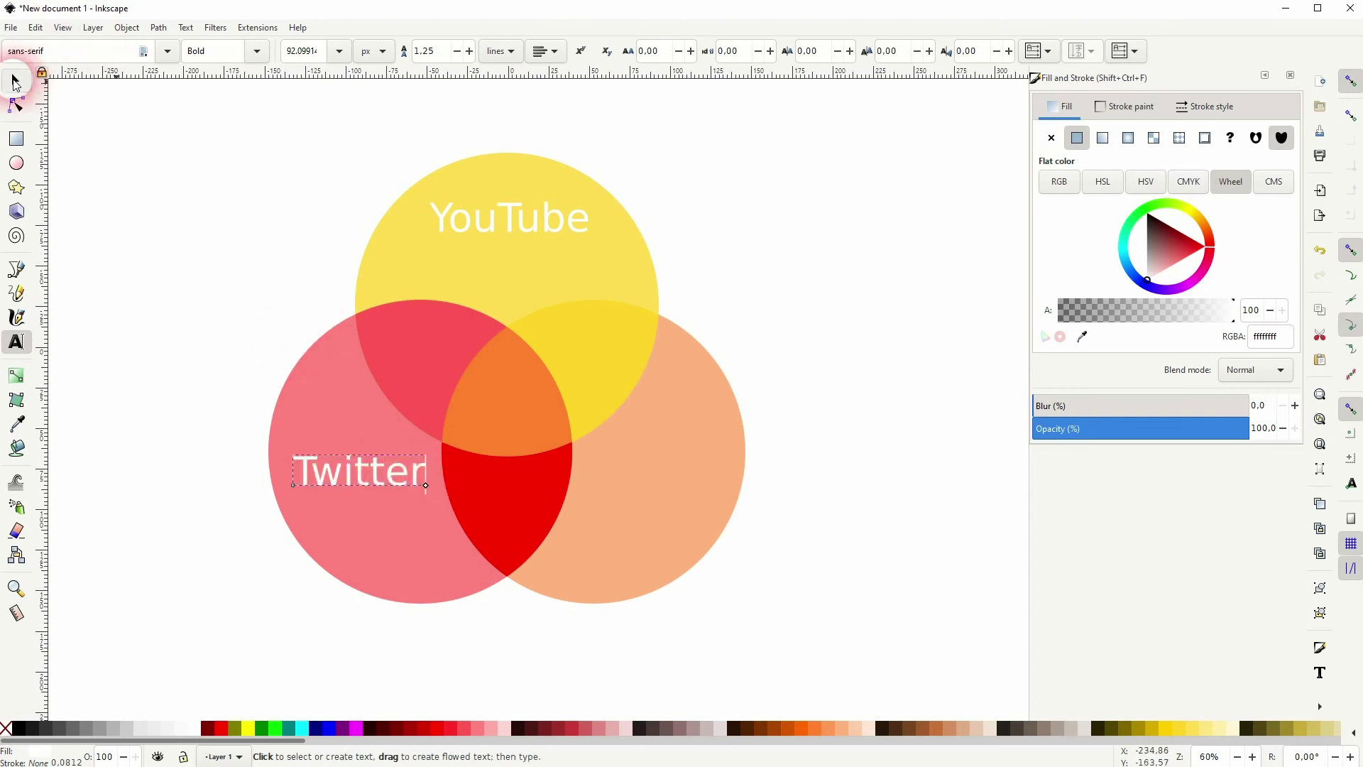
- Add a copy of the Twitter label on the orange circle, retyped as 'Instagram', and shrink it to fit
left_click(15, 80)
key("ctrl+d")
left_click_drag(353, 472, 652, 486)
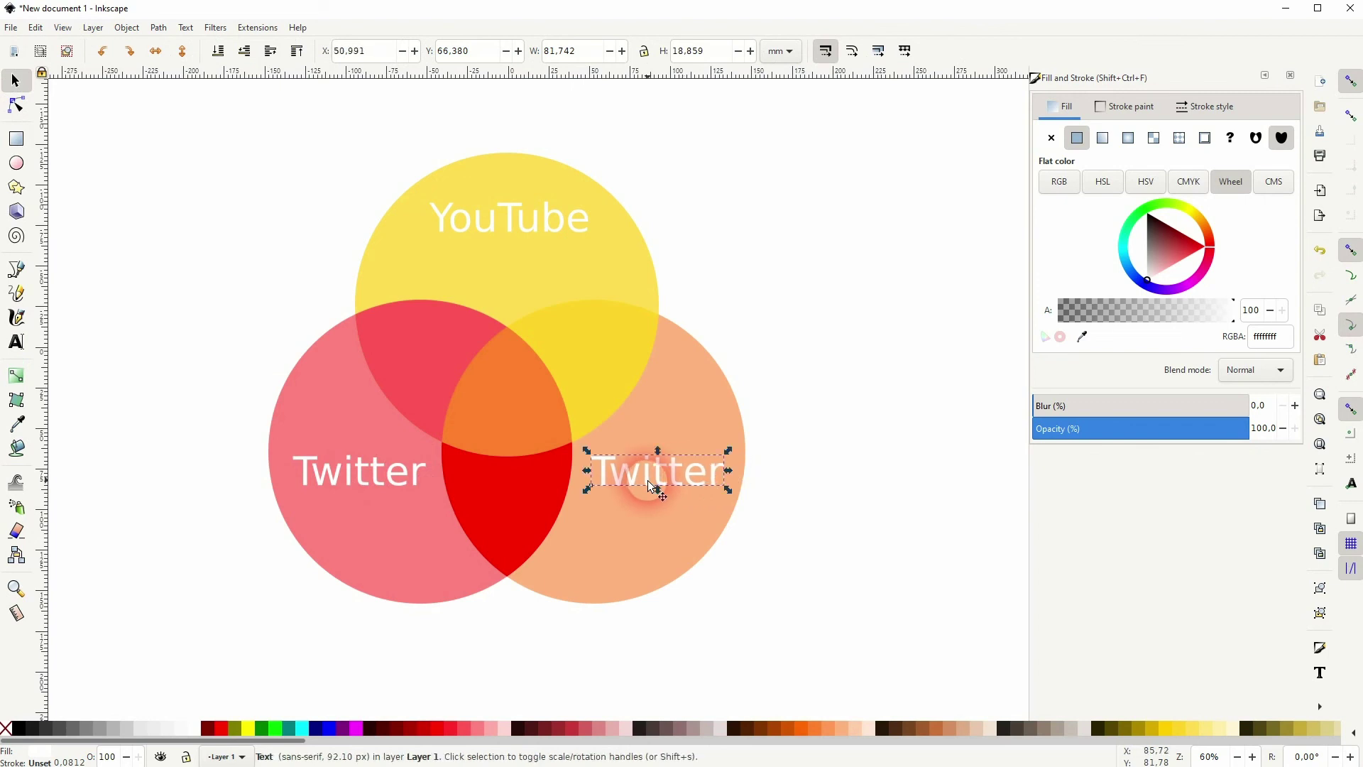
left_click(15, 342)
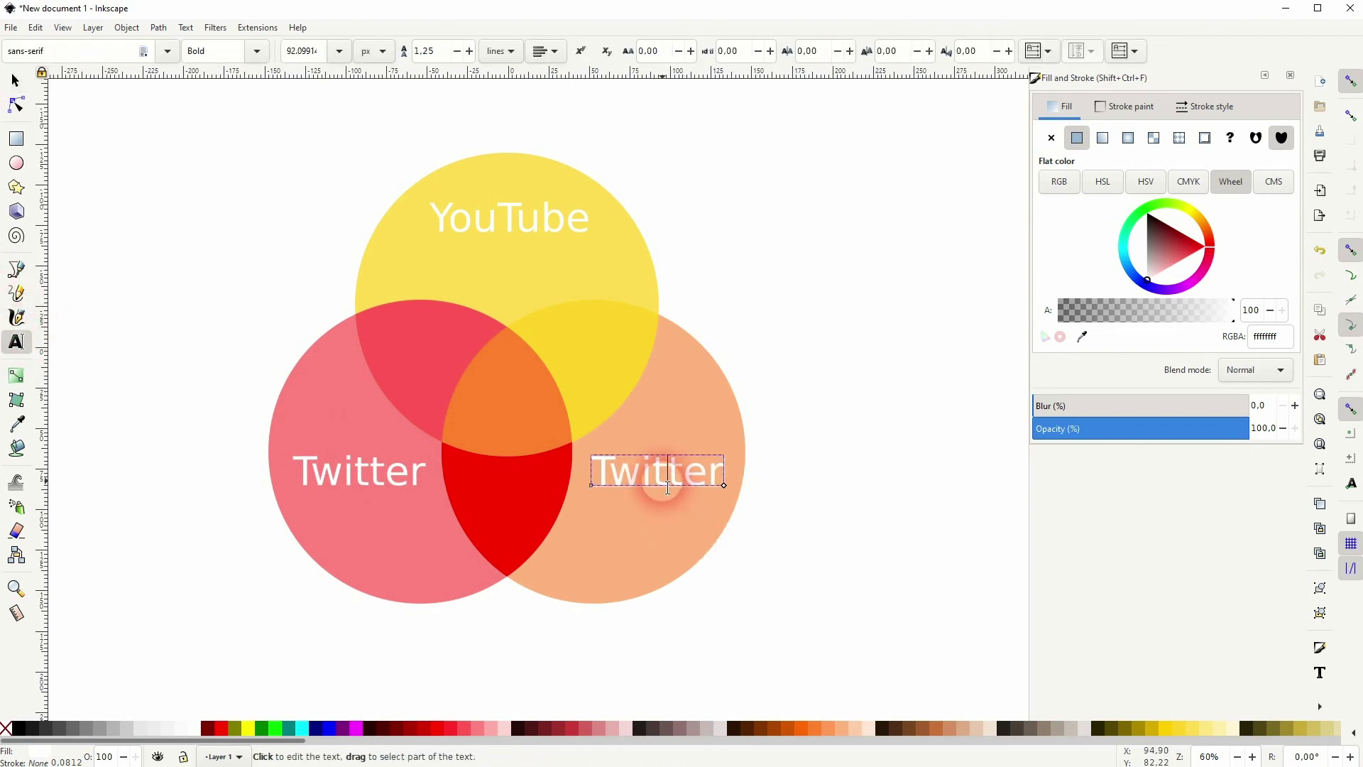
left_click(668, 487)
key("ctrl+a")
type("Instag")
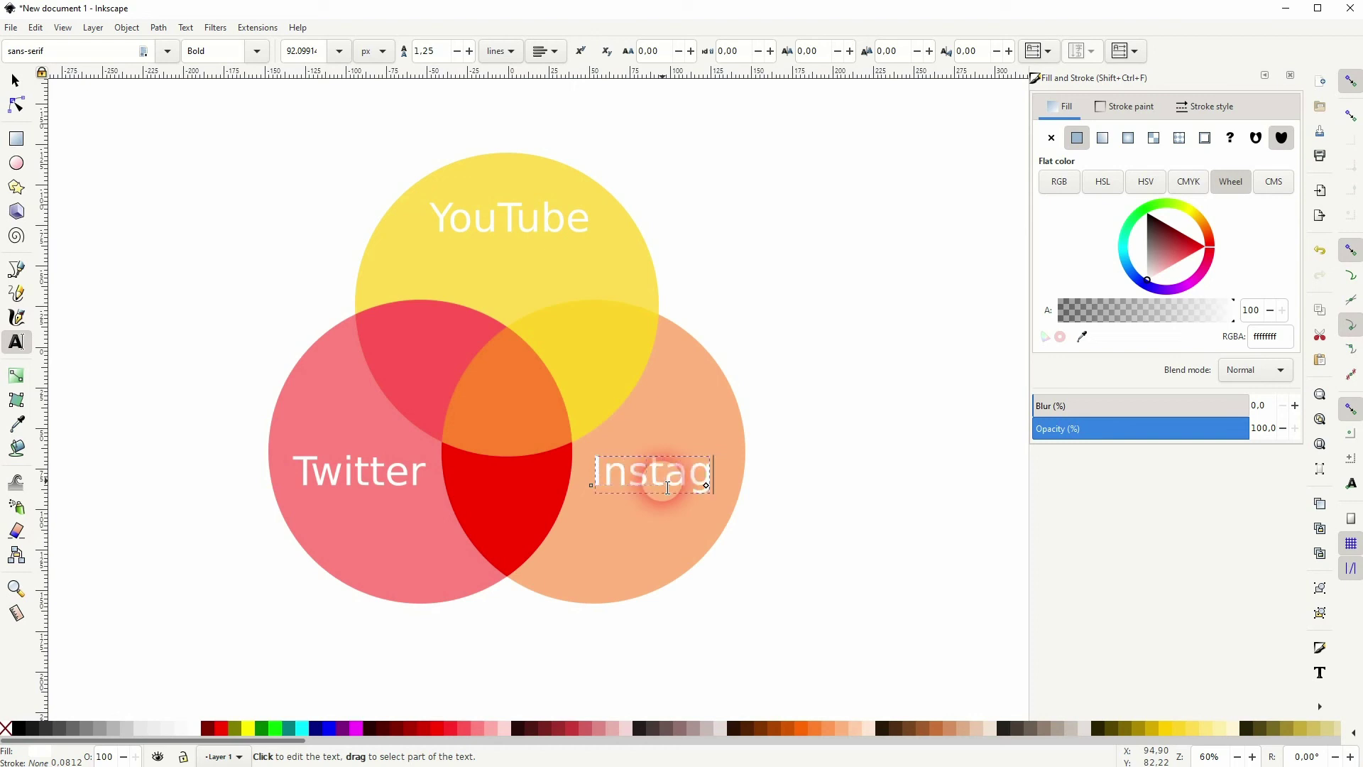
type("ram")
left_click(15, 81)
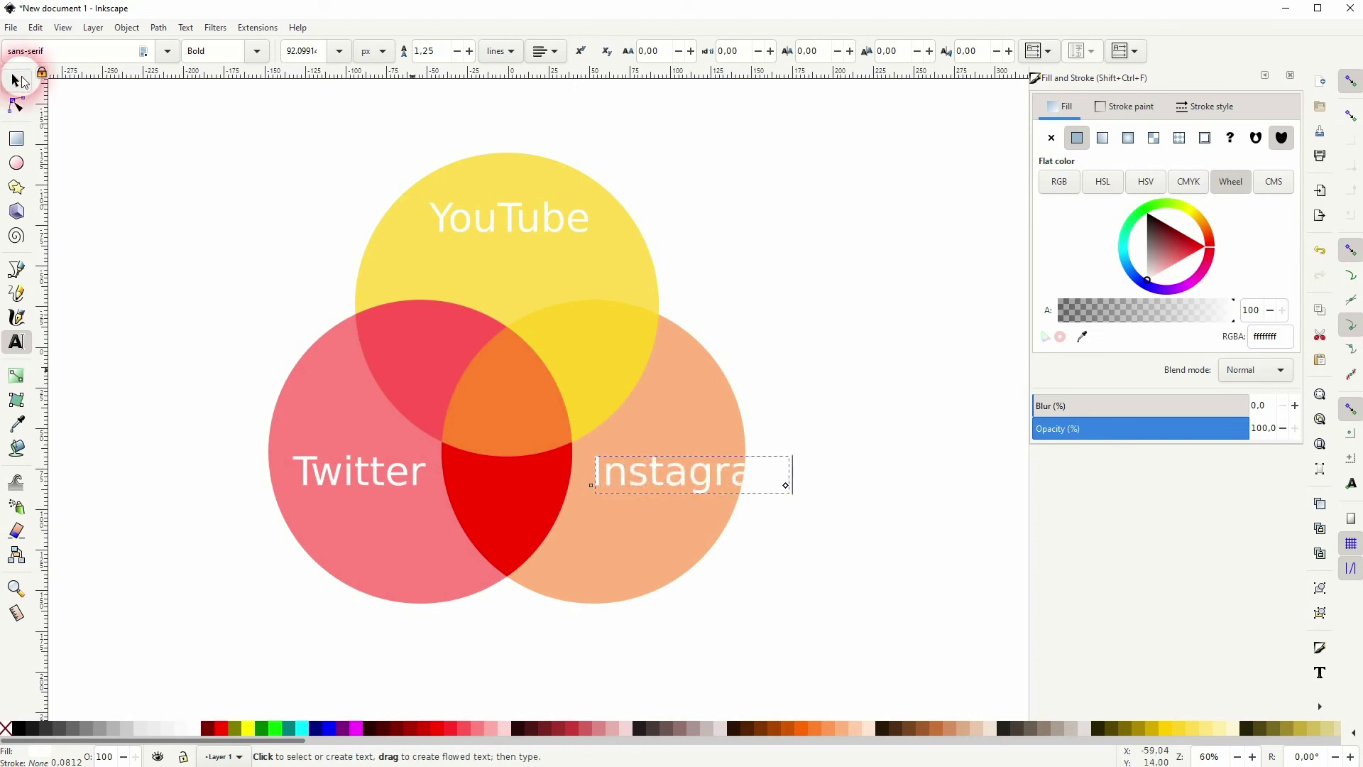
left_click_drag(758, 474, 696, 487)
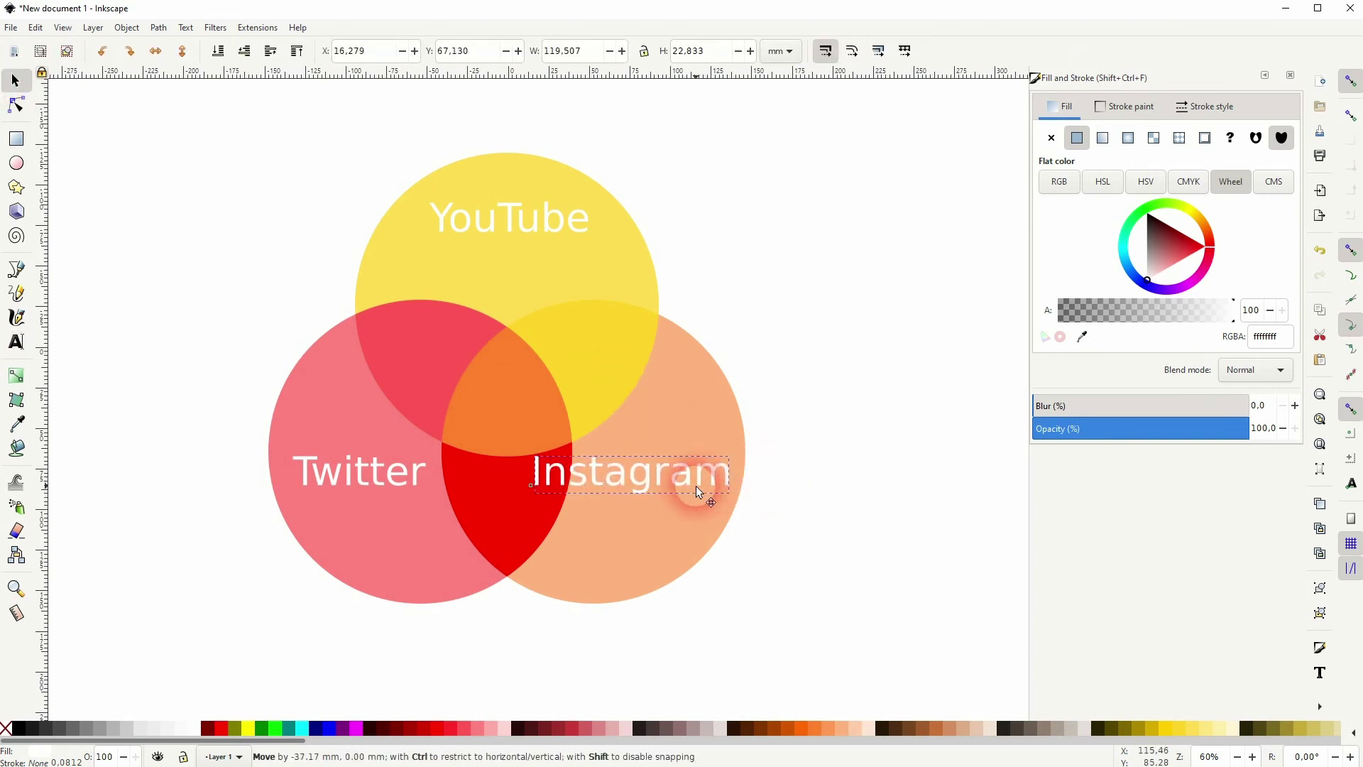
left_click_drag(527, 477, 578, 487)
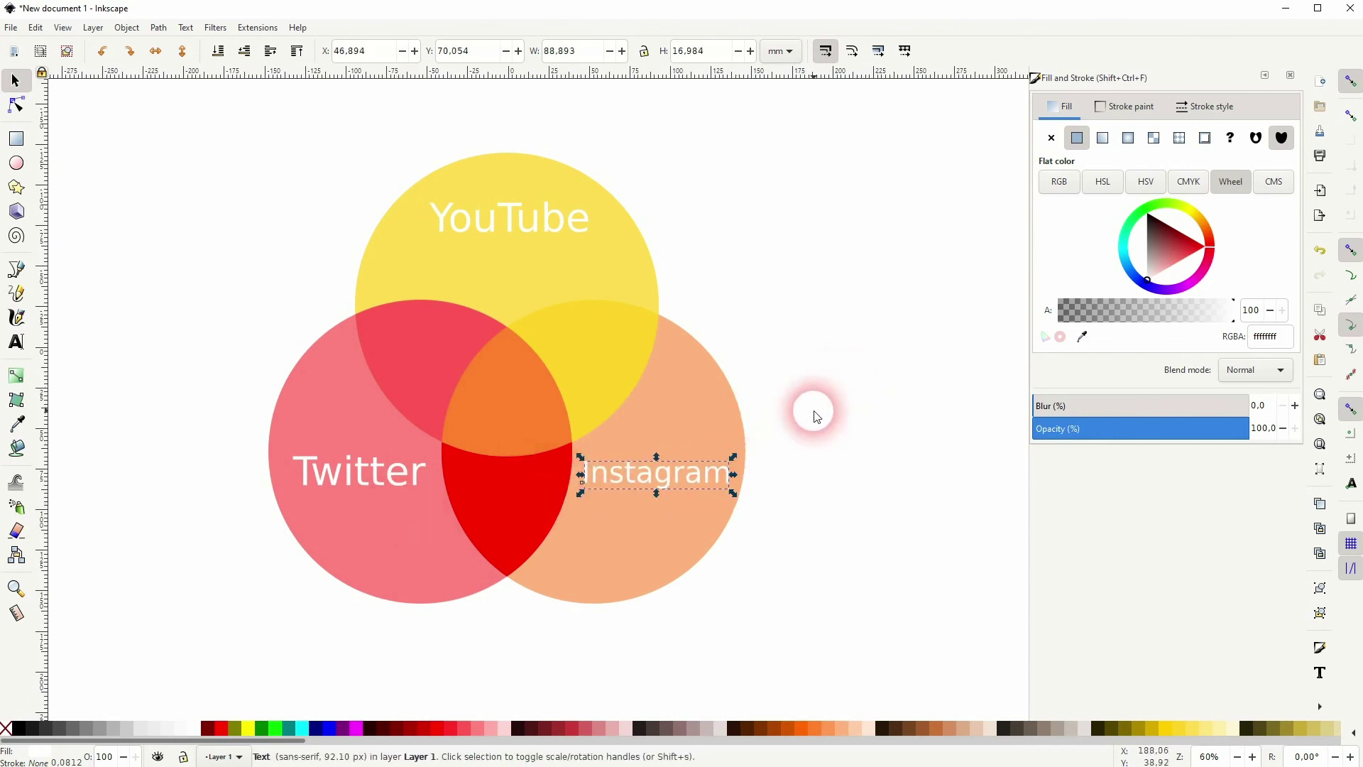
- Group all ten circles, overlap shapes and labels, then nudge the group slightly left and down
left_click(847, 365)
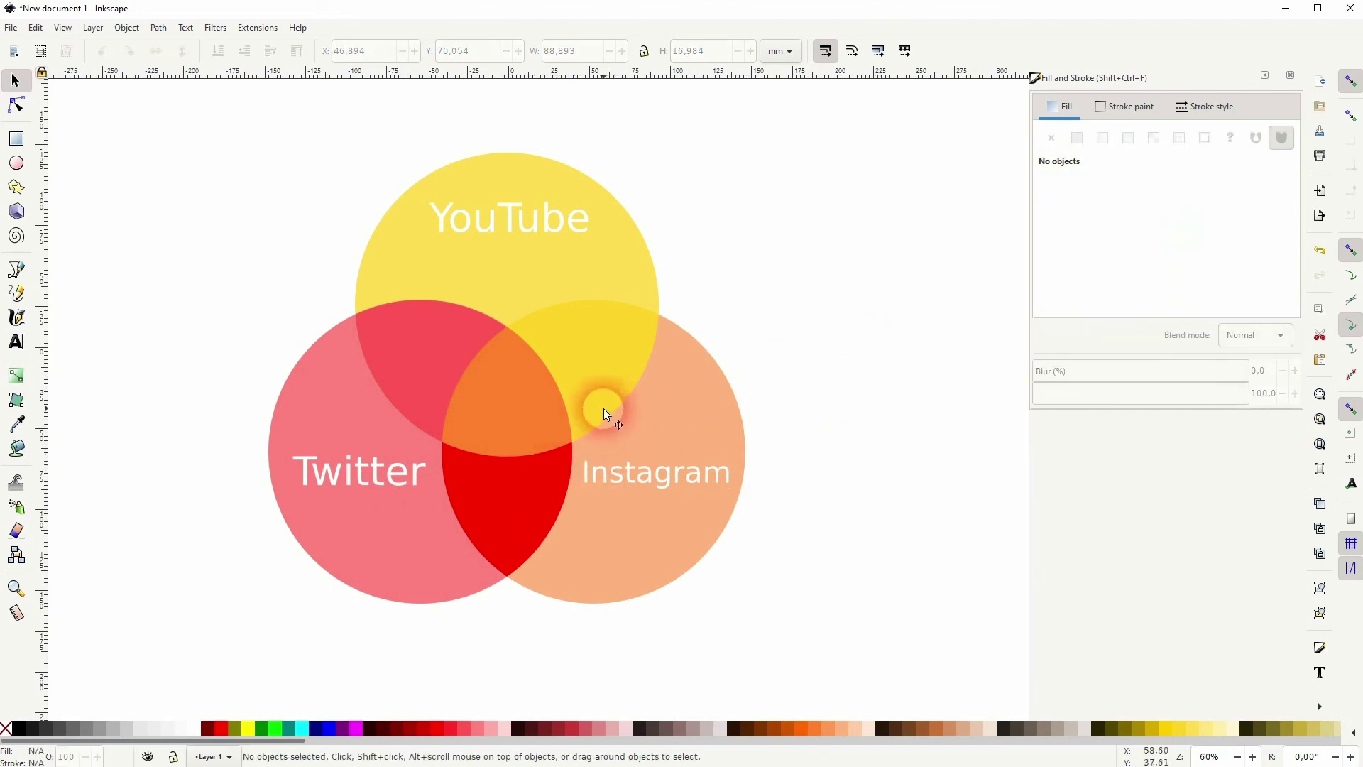
key("ctrl+a")
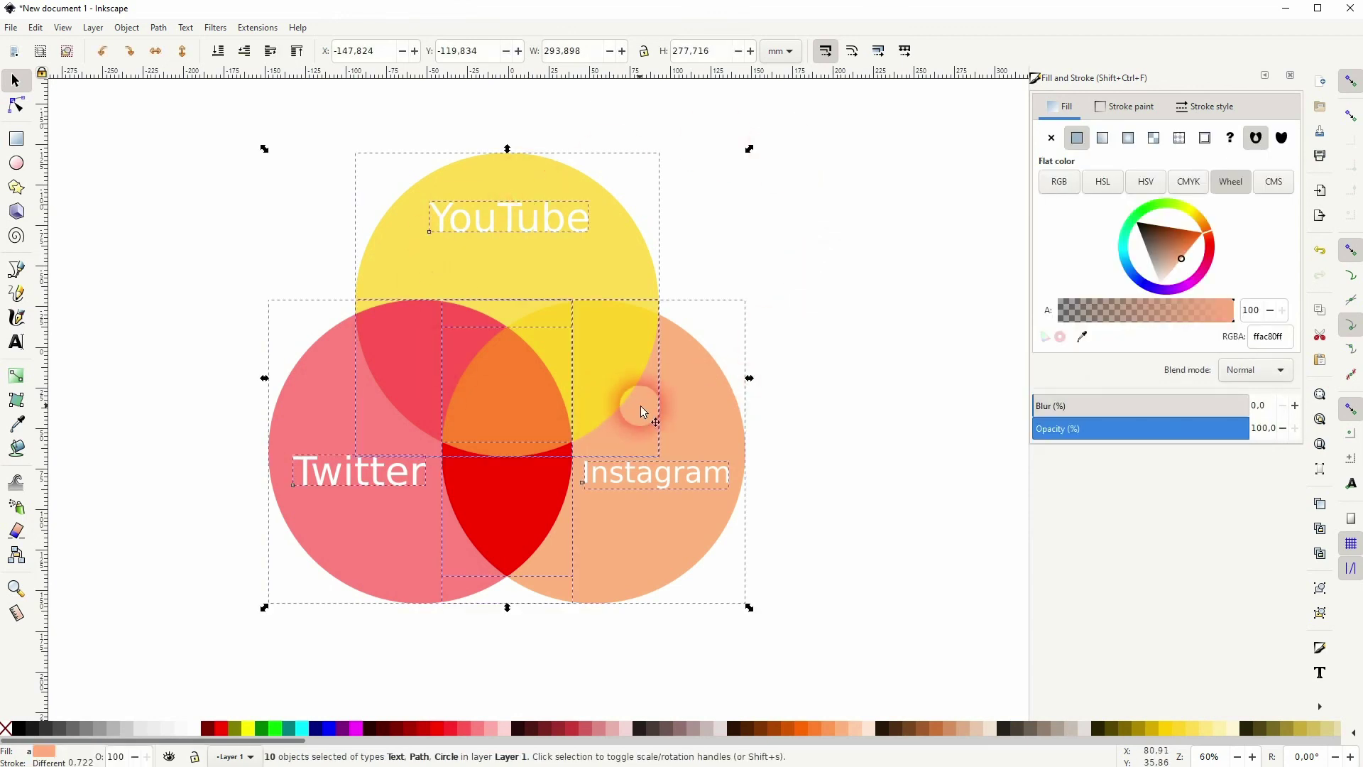
key("ctrl+g")
mouse_move(526, 346)
left_mouse_down()
mouse_move(567, 386)
mouse_move(509, 352)
left_mouse_up()
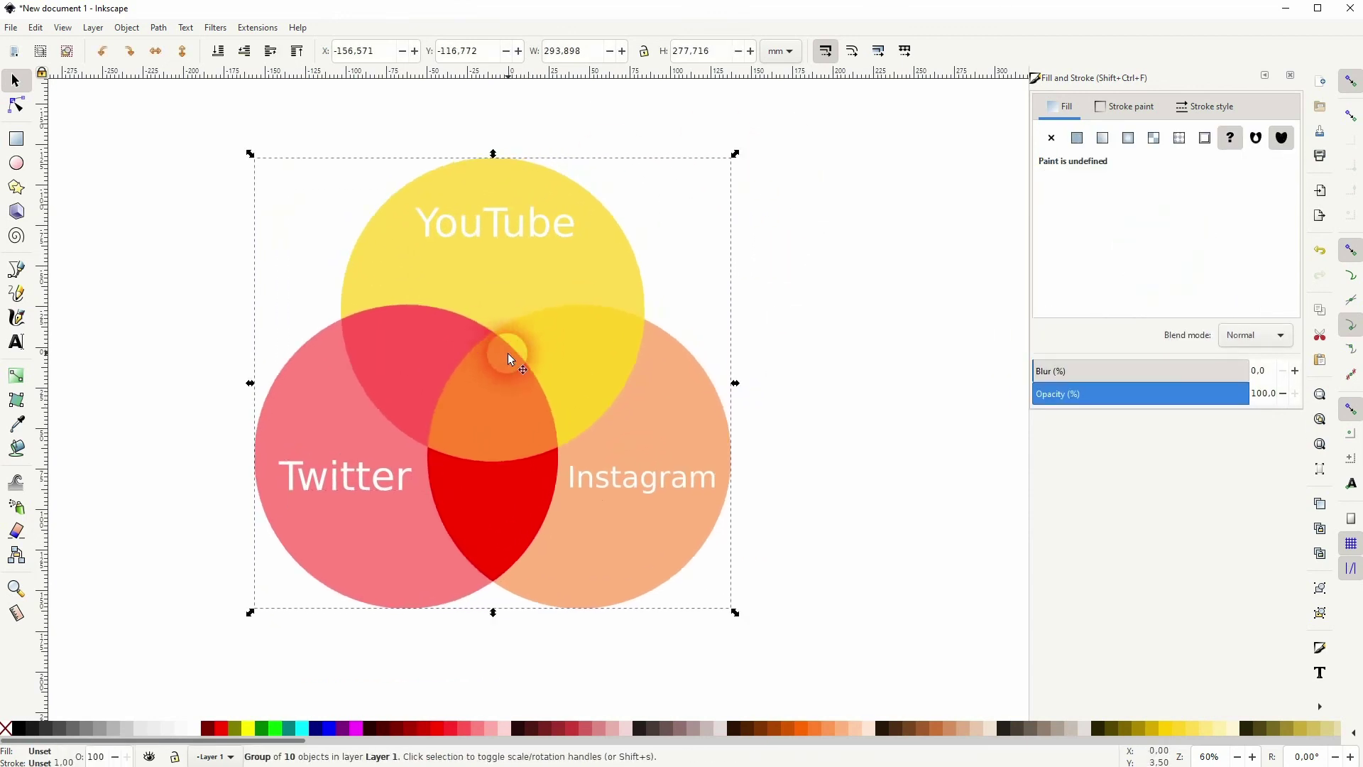